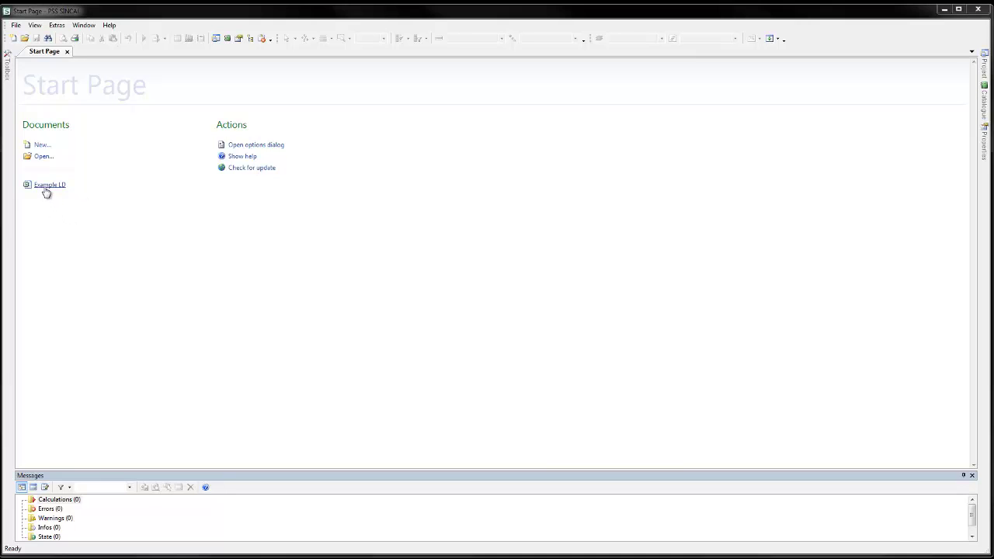
# - Open the Example LD network from the Documents list on the Start Page
pyautogui.click(46, 190)
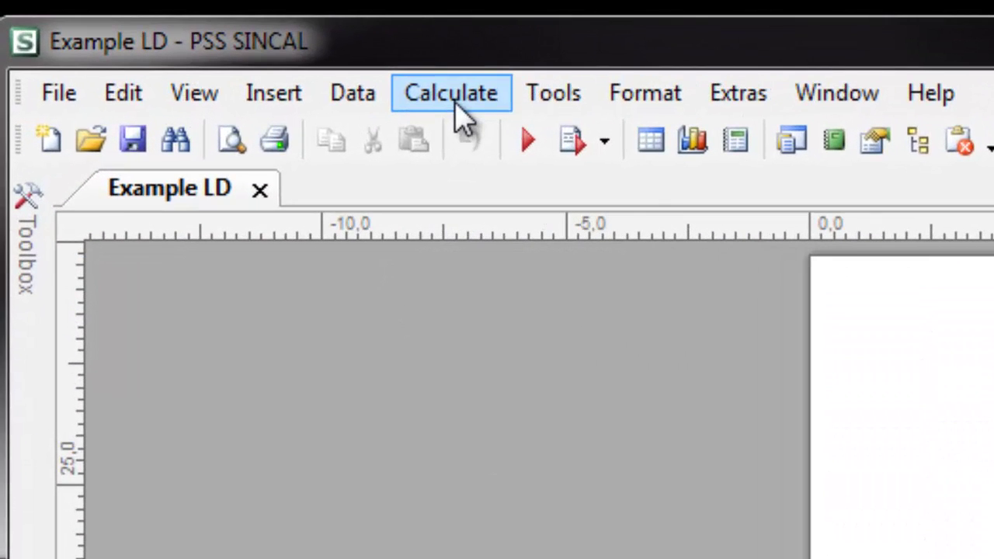
pyautogui.click(257, 54)
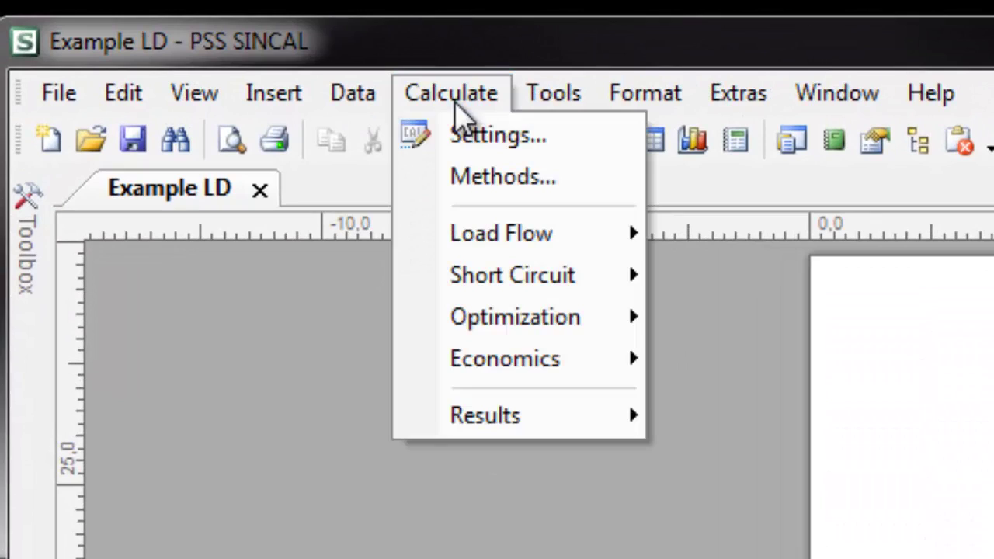
pyautogui.click(466, 137)
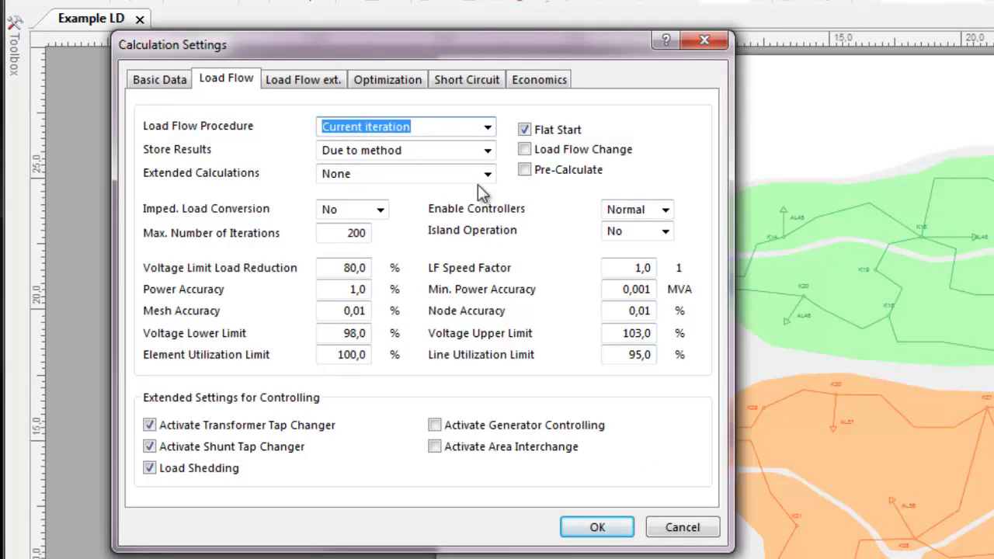
pyautogui.click(487, 128)
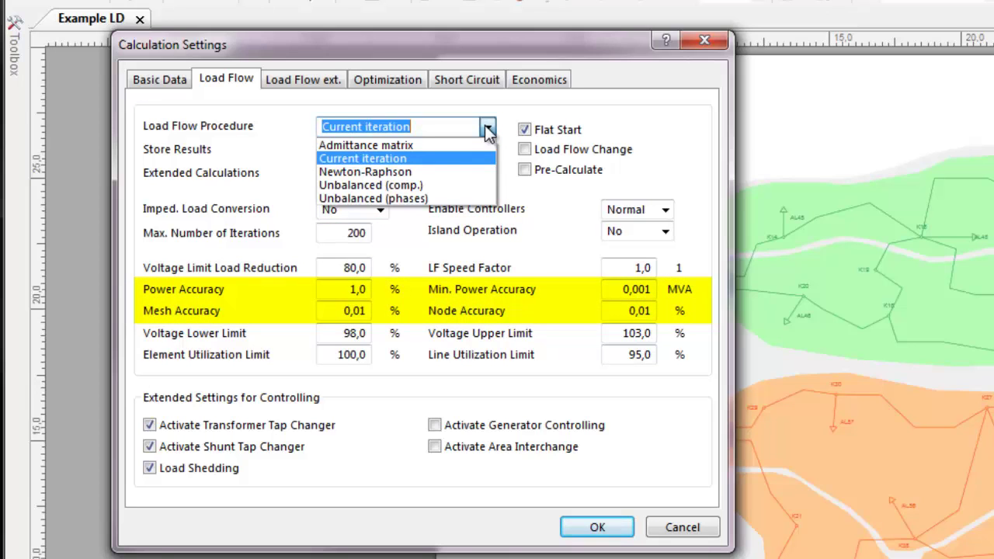
pyautogui.click(488, 132)
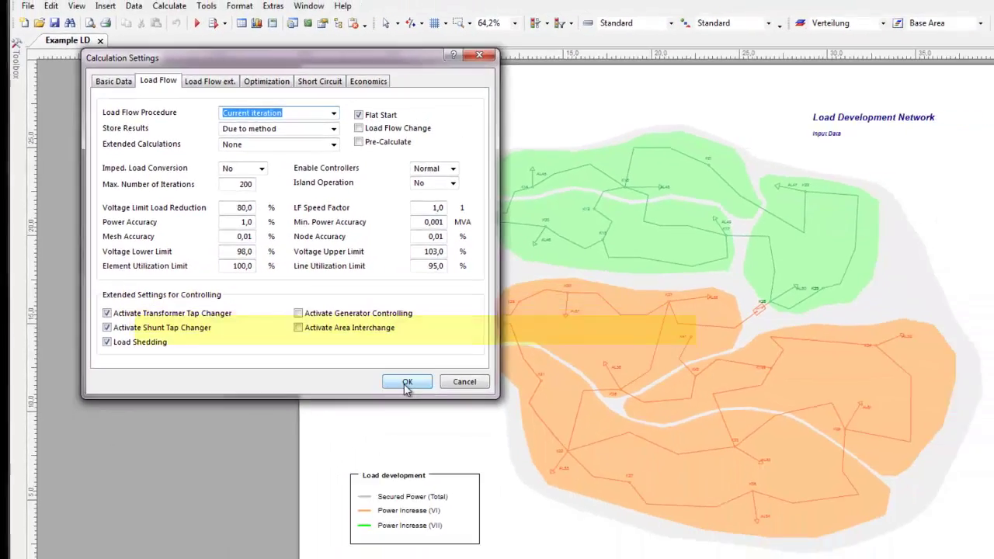
pyautogui.click(596, 527)
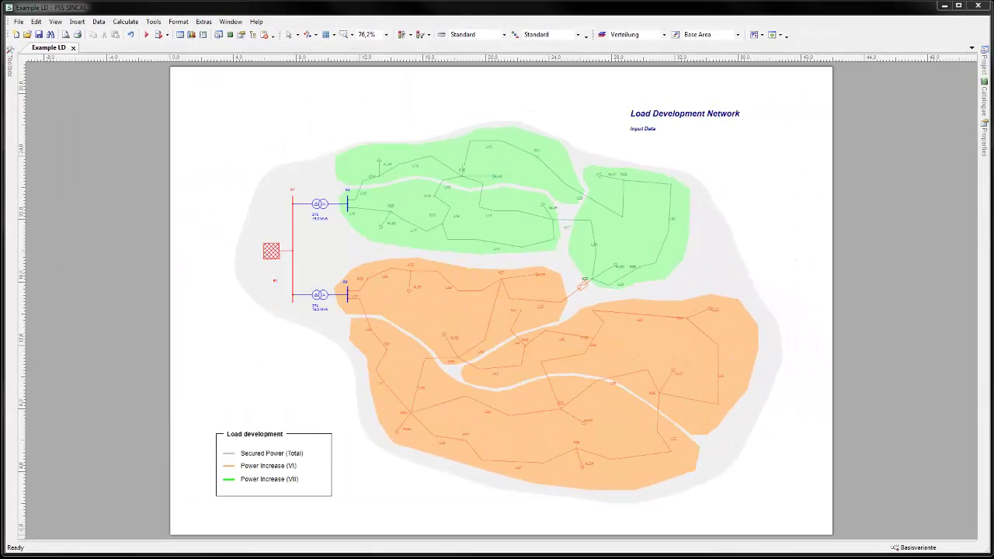
pyautogui.doubleClick(271, 251)
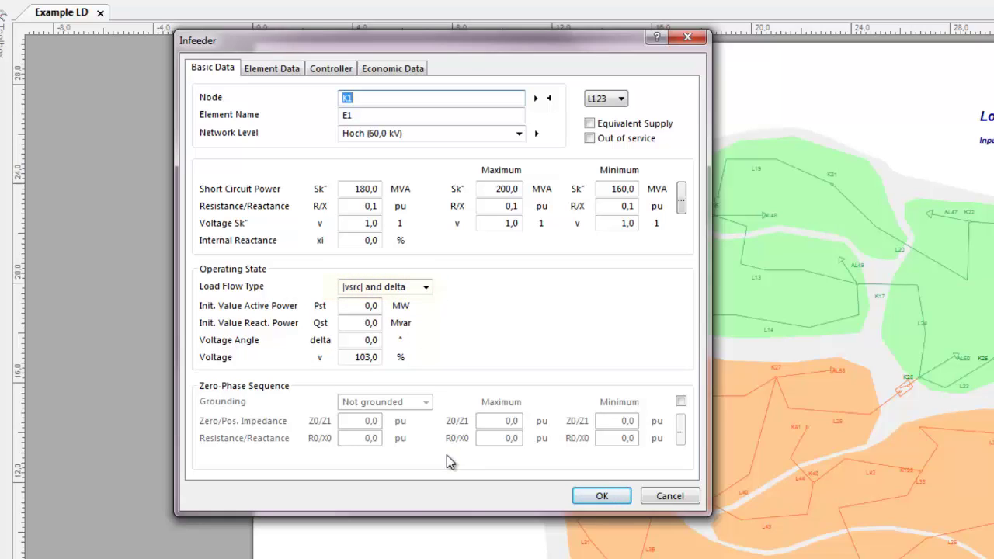
pyautogui.click(603, 497)
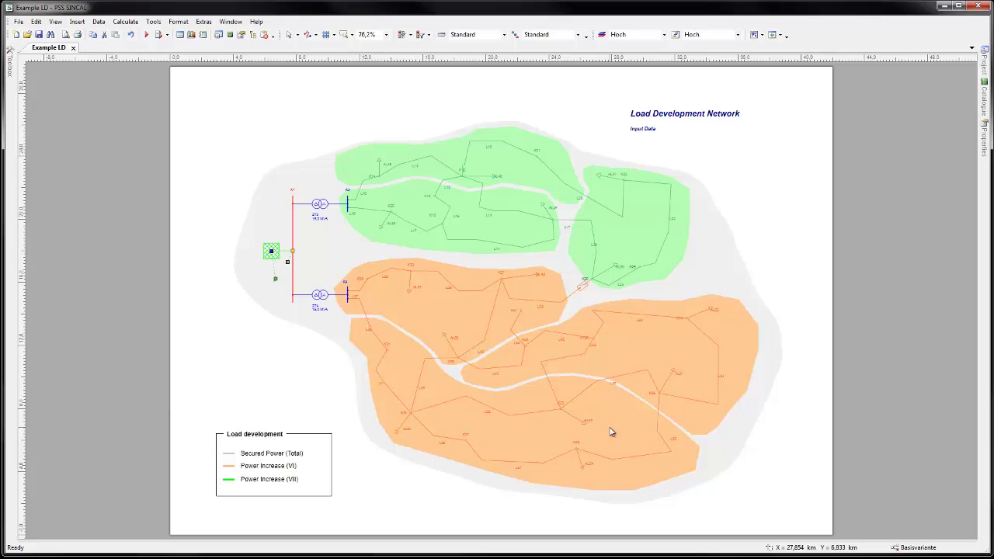
pyautogui.scroll(2, 610, 433)
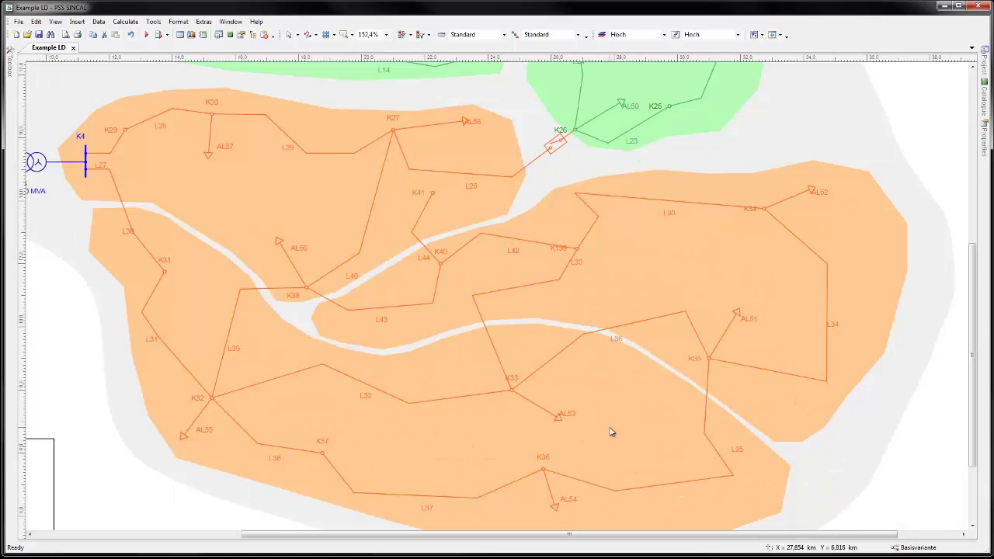
pyautogui.doubleClick(562, 421)
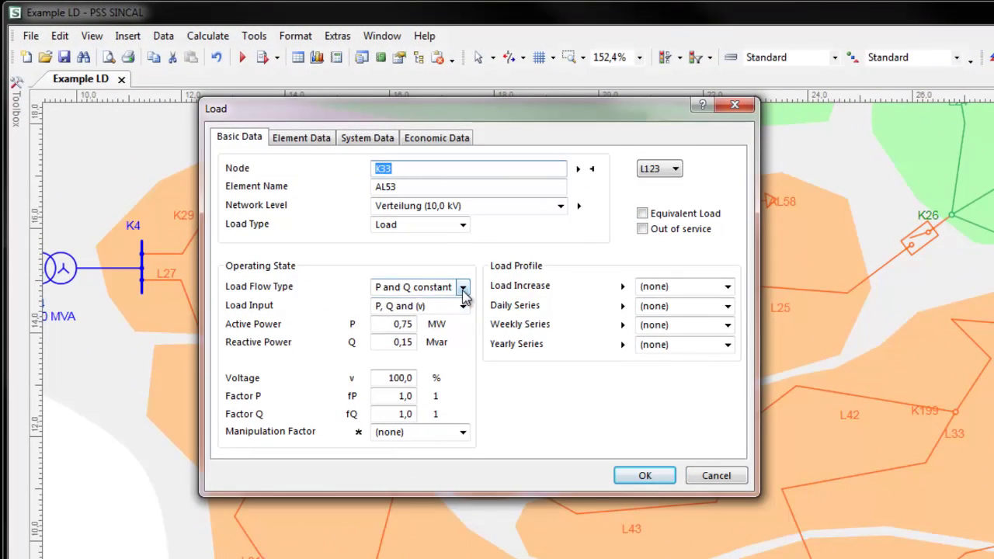
pyautogui.click(463, 289)
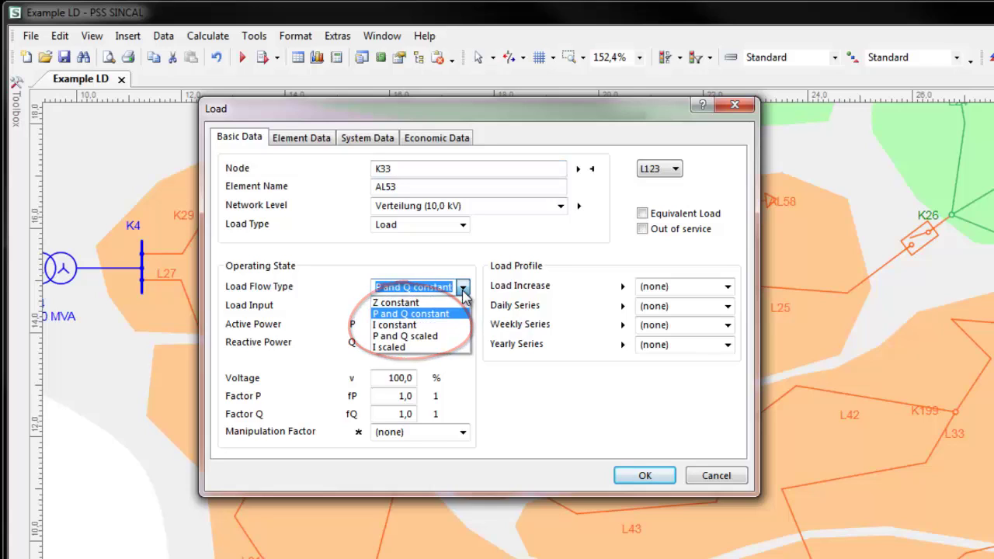
pyautogui.click(464, 291)
pyautogui.click(464, 306)
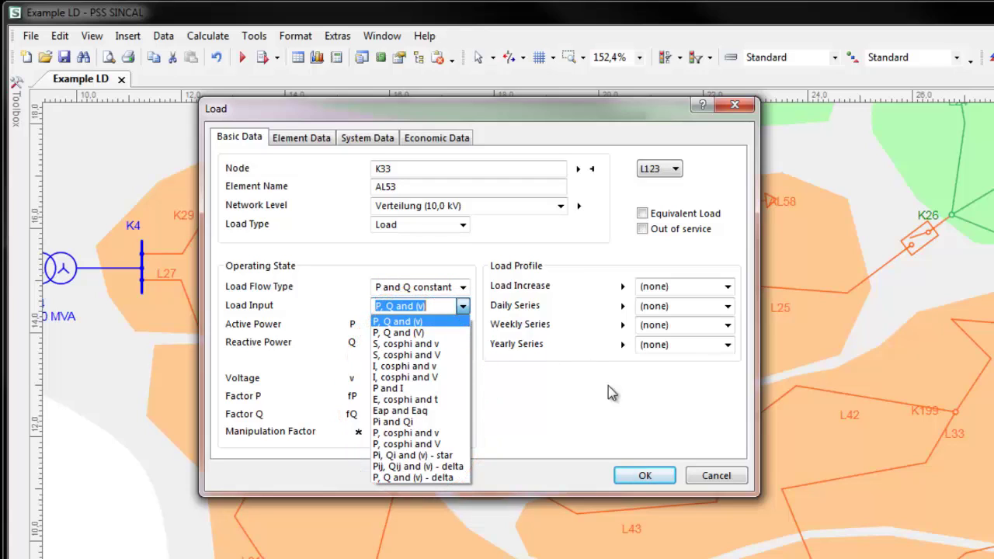
pyautogui.click(637, 479)
pyautogui.click(637, 477)
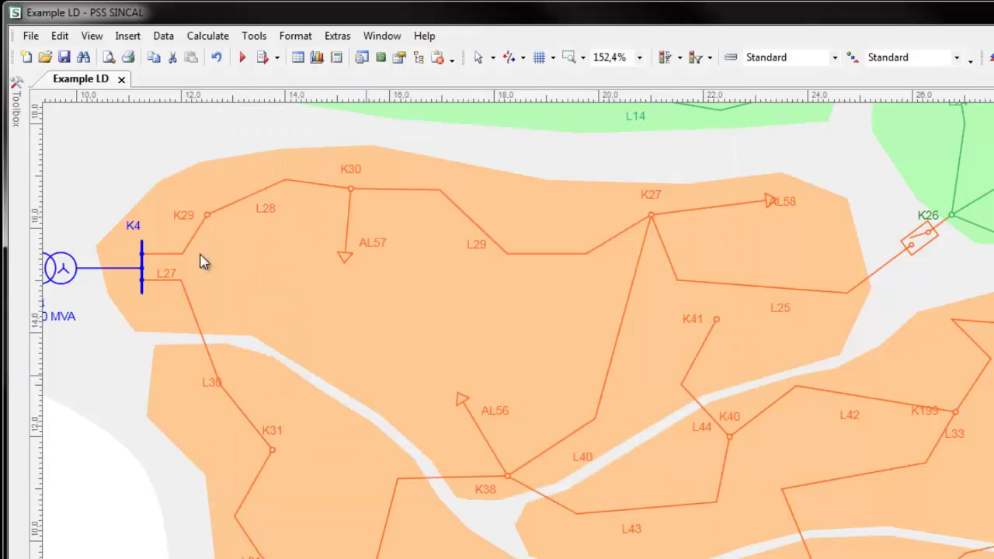
# - Run Calculate > Load Flow > Standard to label MW, Mvar and percentage results on the network
pyautogui.moveTo(17, 101)
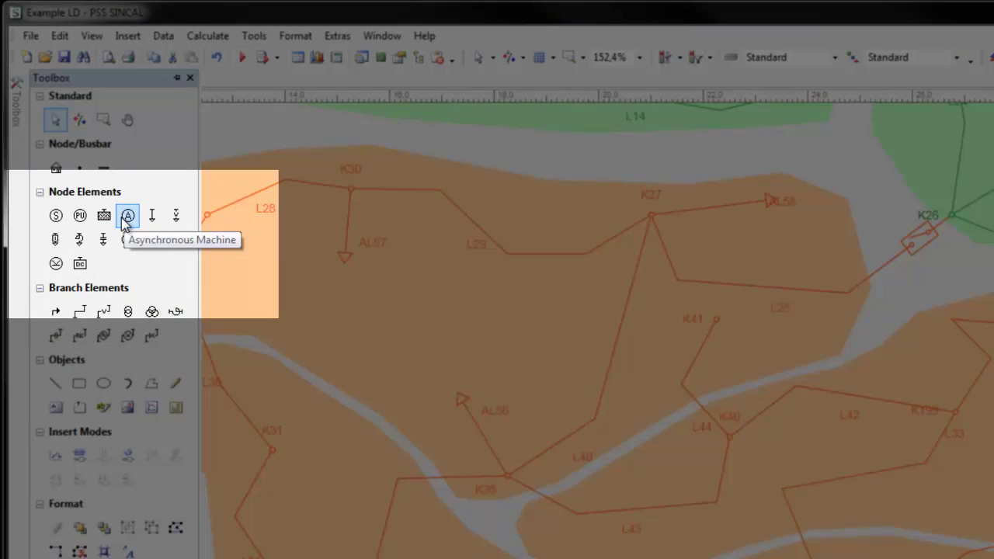
pyautogui.click(81, 268)
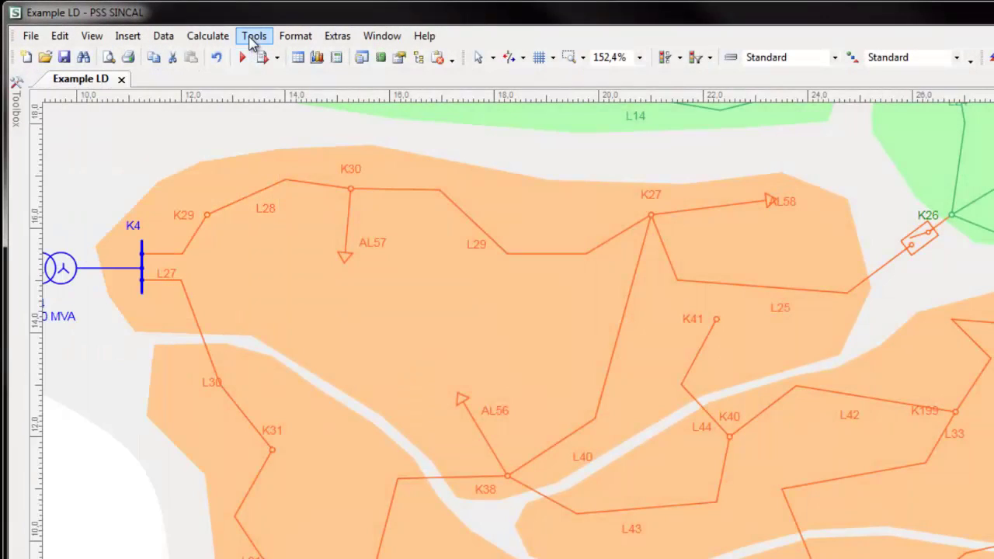
pyautogui.click(221, 37)
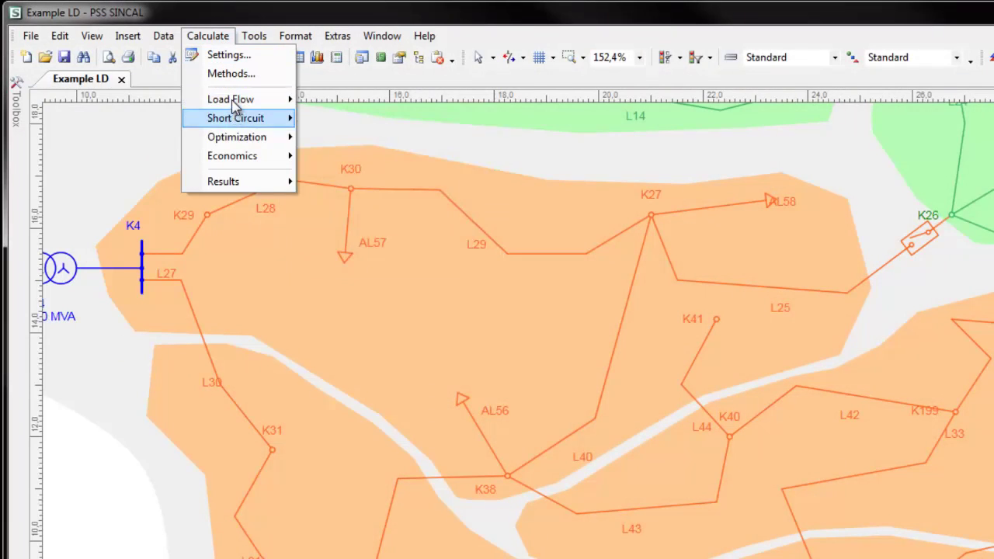
pyautogui.moveTo(236, 107)
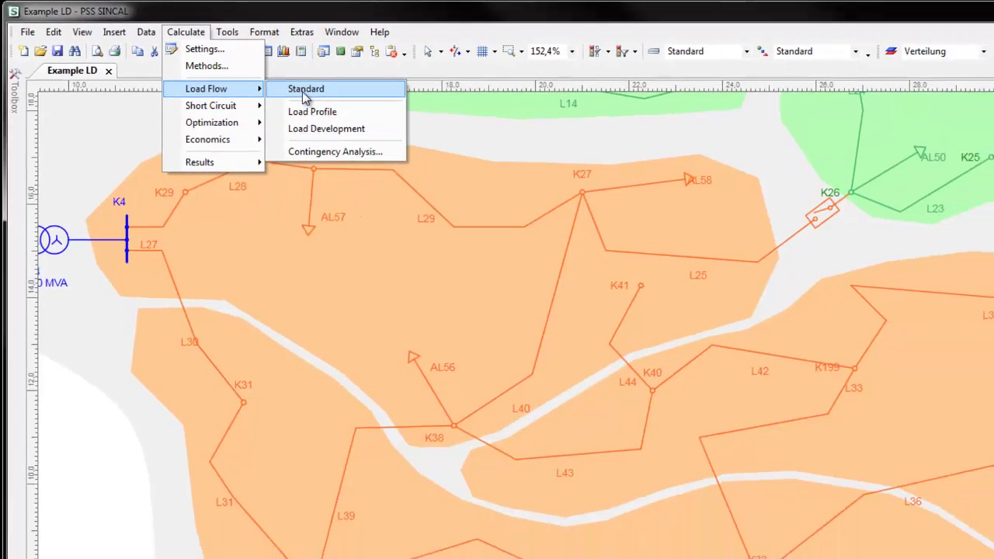
pyautogui.click(333, 100)
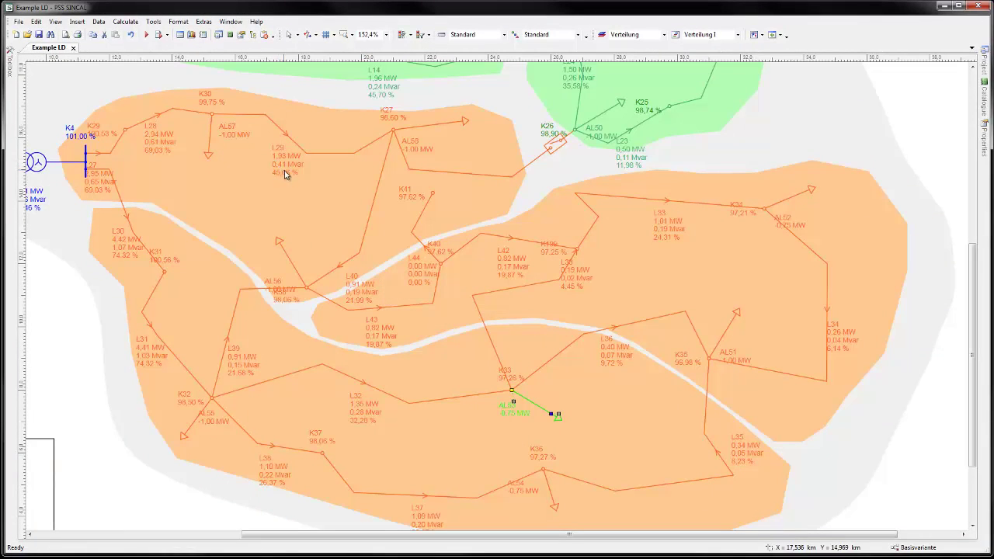
pyautogui.click(666, 435)
pyautogui.scroll(3, 666, 436)
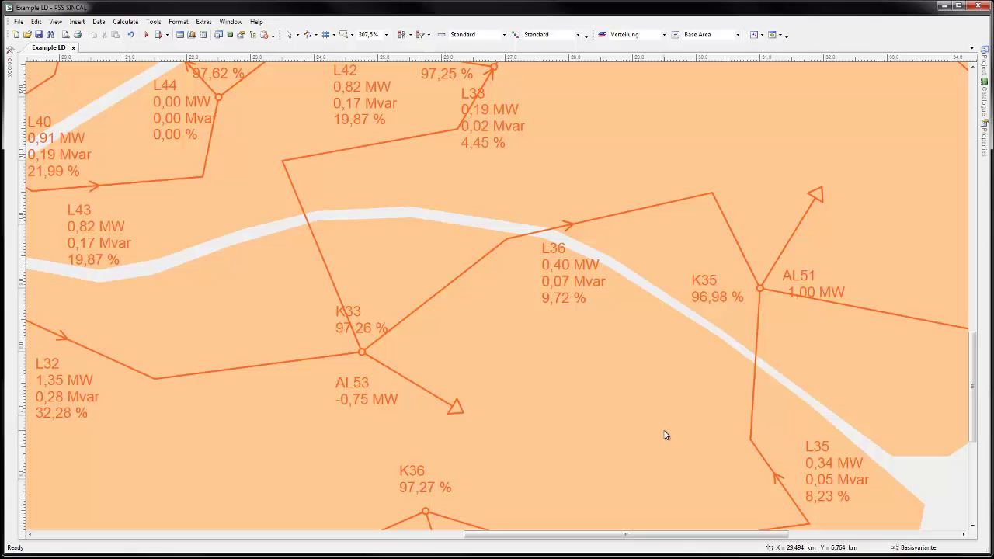
pyautogui.scroll(2, 660, 435)
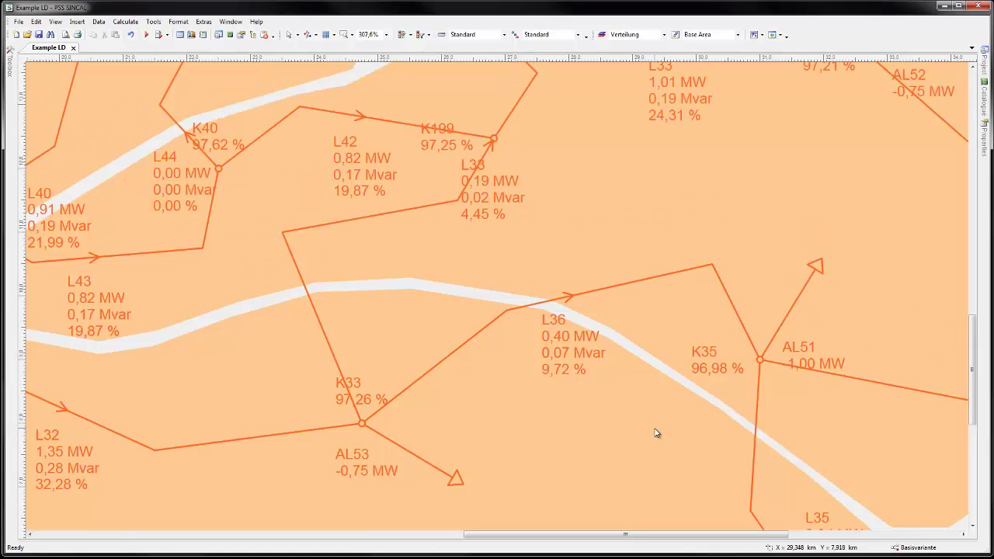
pyautogui.scroll(4, 656, 433)
pyautogui.scroll(2, 657, 434)
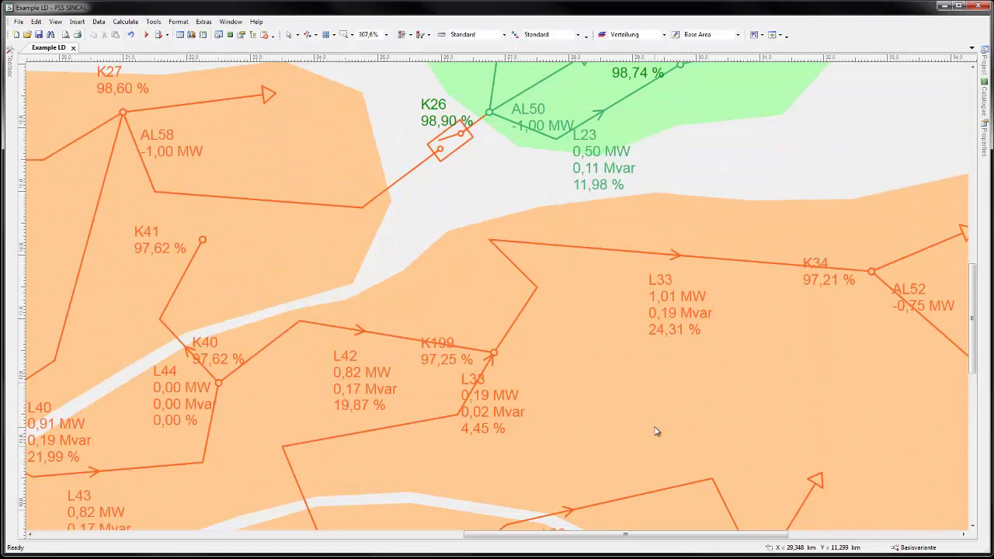
pyautogui.scroll(8, 656, 432)
pyautogui.scroll(8, 656, 432)
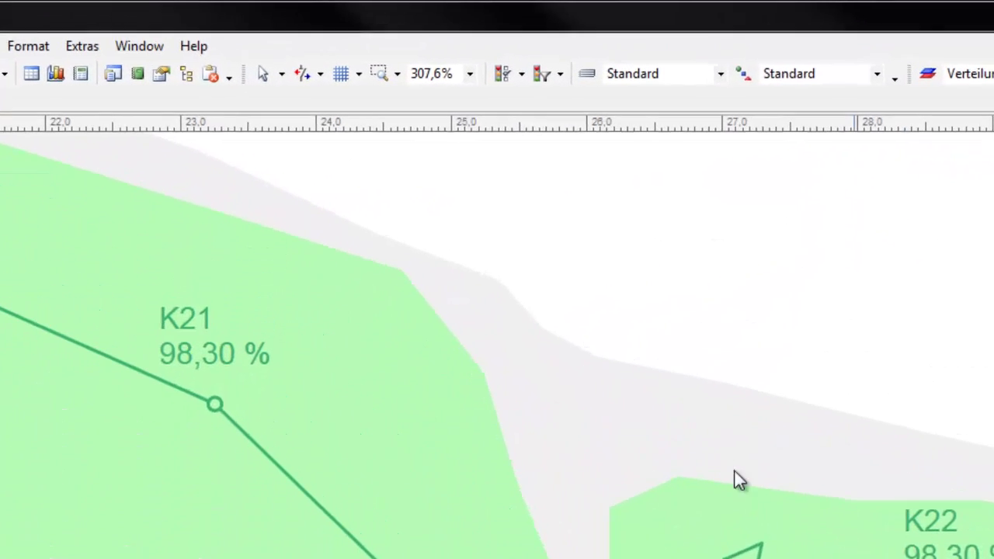
# - Filter nodes on V/Vn and branches on I/Ib (50,0/90,0), then activate filter evaluations
pyautogui.click(545, 75)
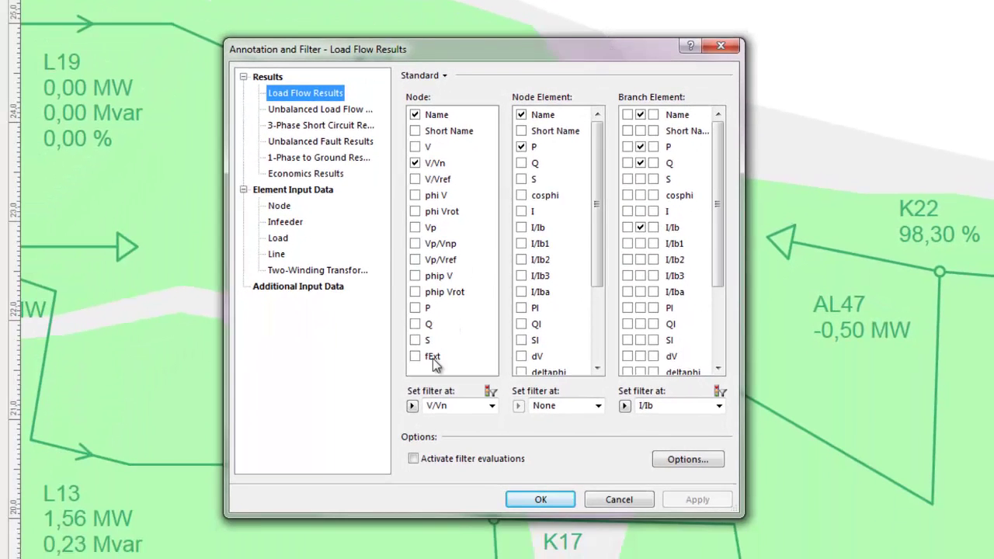
pyautogui.click(412, 405)
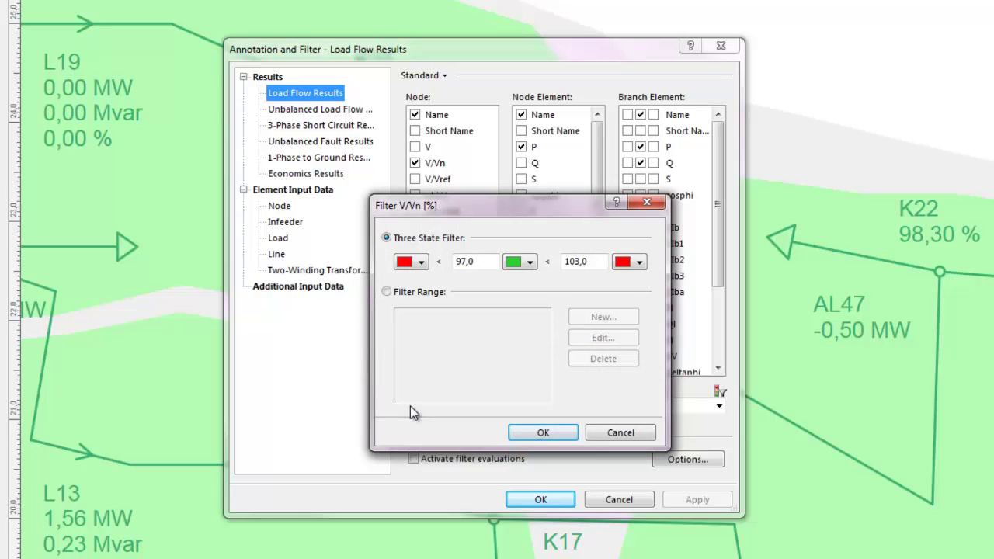
pyautogui.click(544, 435)
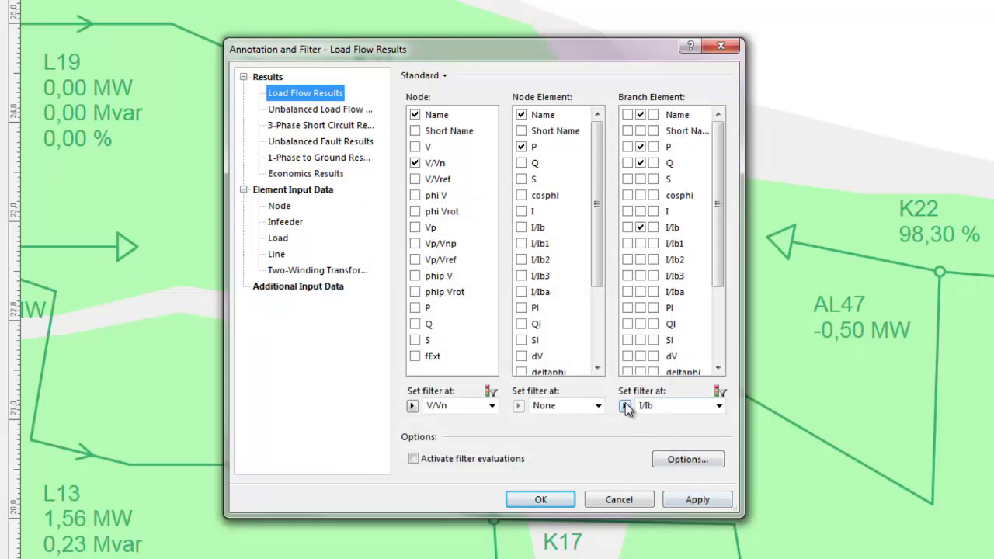
pyautogui.click(627, 405)
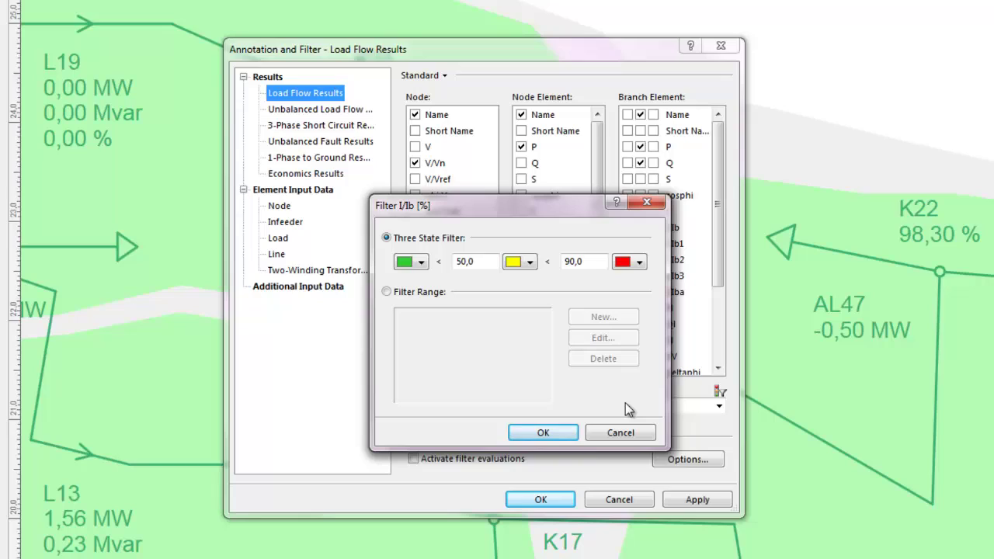
pyautogui.click(561, 437)
pyautogui.click(519, 456)
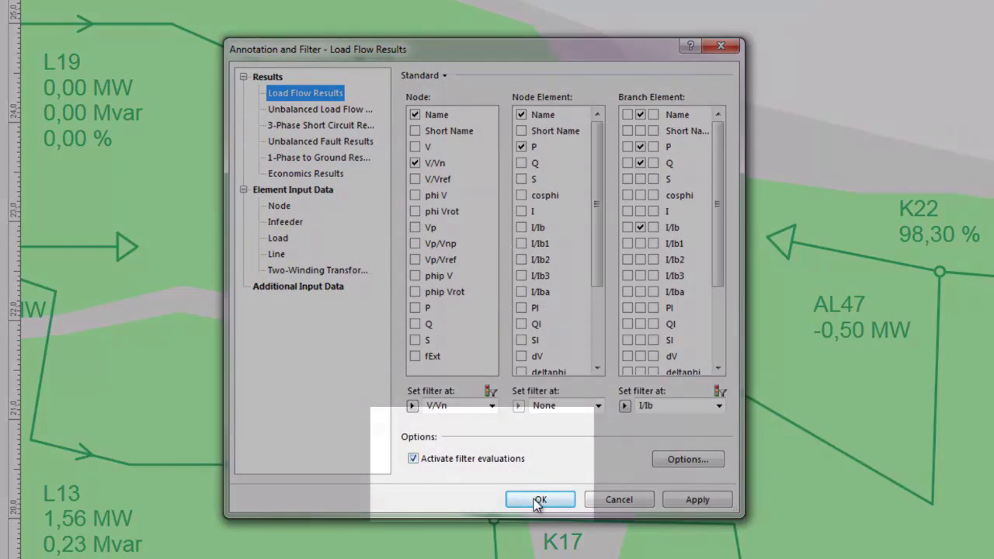
pyautogui.click(539, 501)
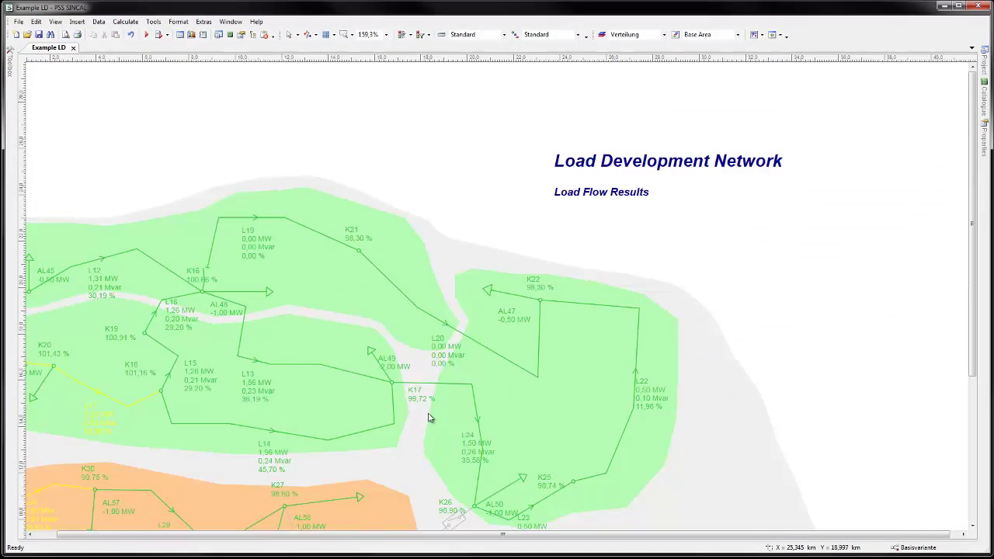
# - Overlay a load flow V/Vn ISO area, Laplace/Poisson interpolation, auto-fitted to 96,98–103,00 %
pyautogui.scroll(-3, 429, 418)
pyautogui.scroll(-3, 430, 418)
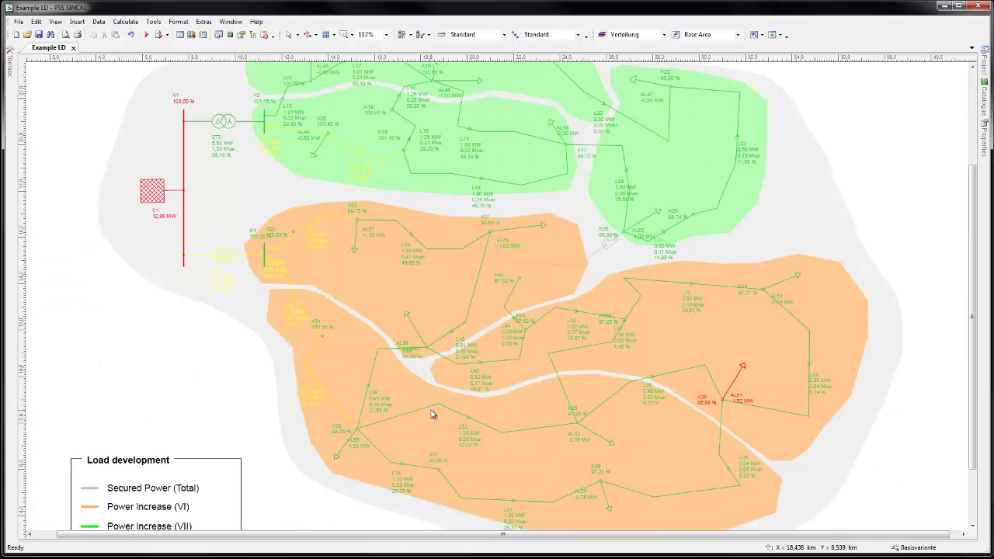
pyautogui.click(153, 22)
pyautogui.click(172, 110)
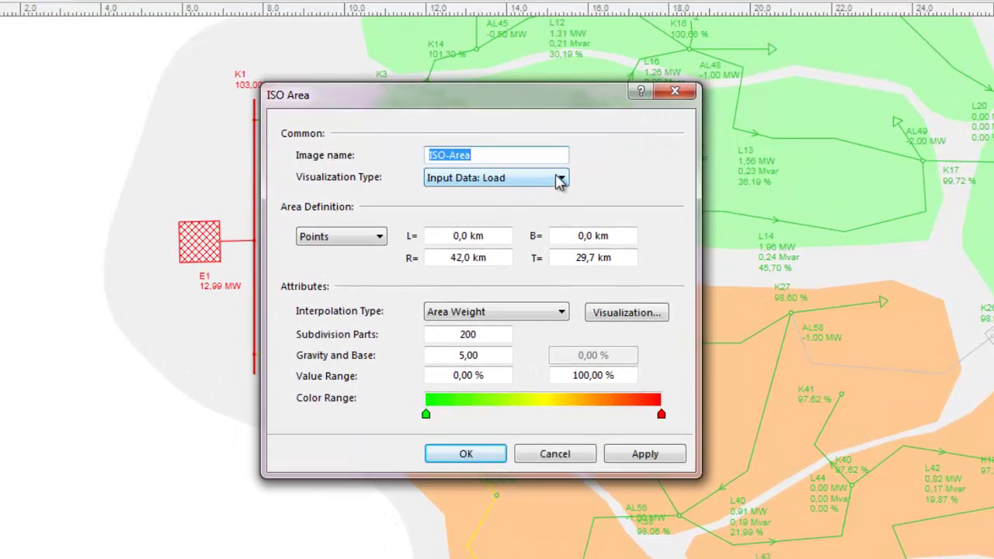
pyautogui.click(558, 180)
pyautogui.click(497, 242)
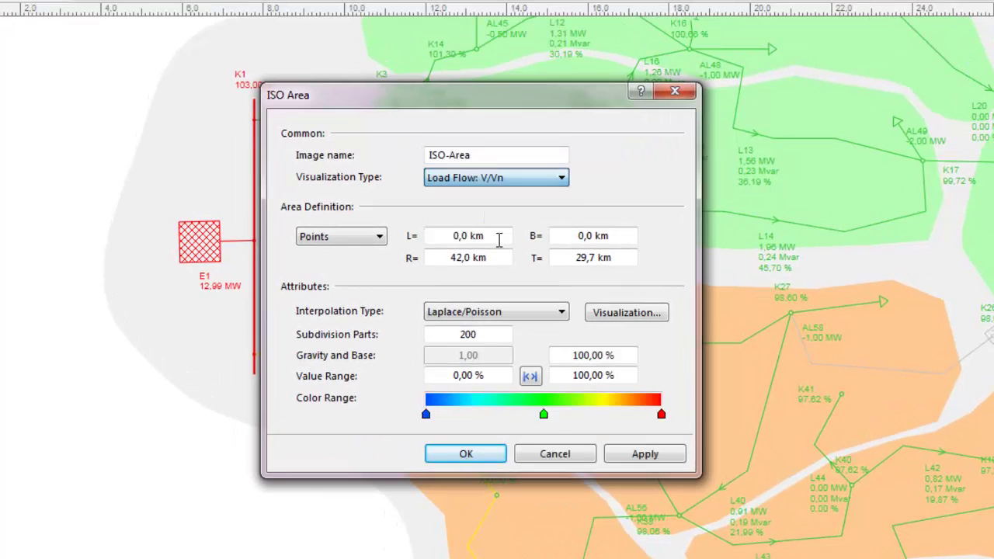
pyautogui.click(564, 315)
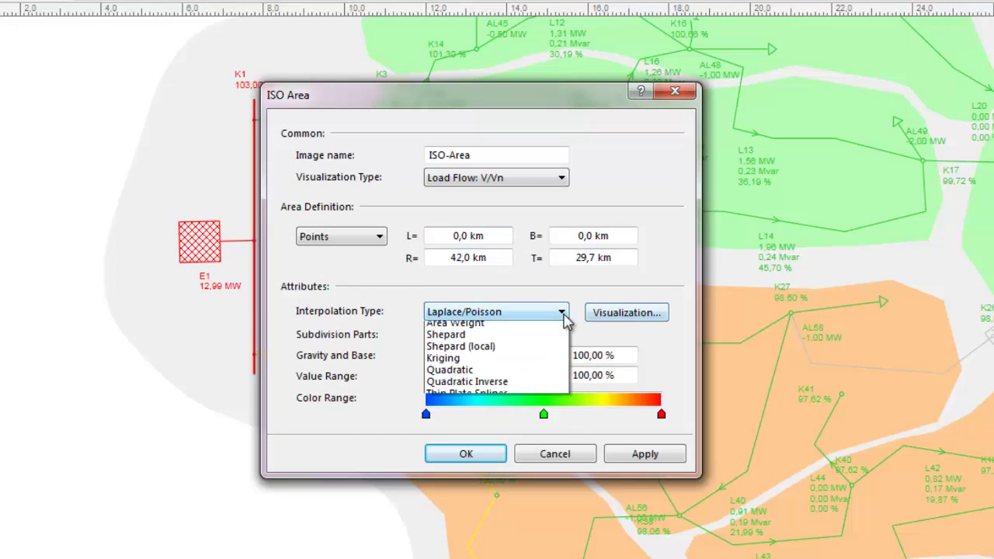
pyautogui.click(496, 413)
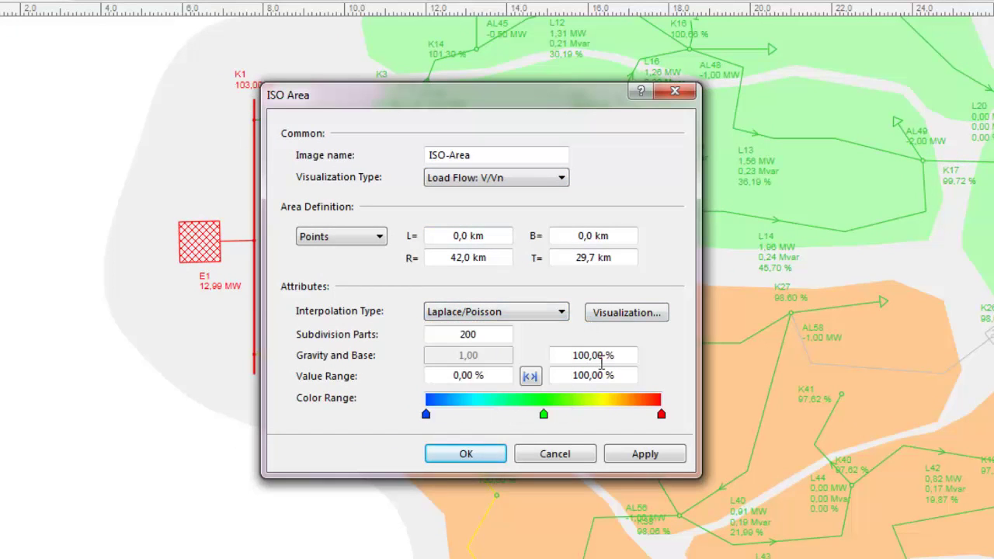
pyautogui.click(530, 377)
pyautogui.click(491, 458)
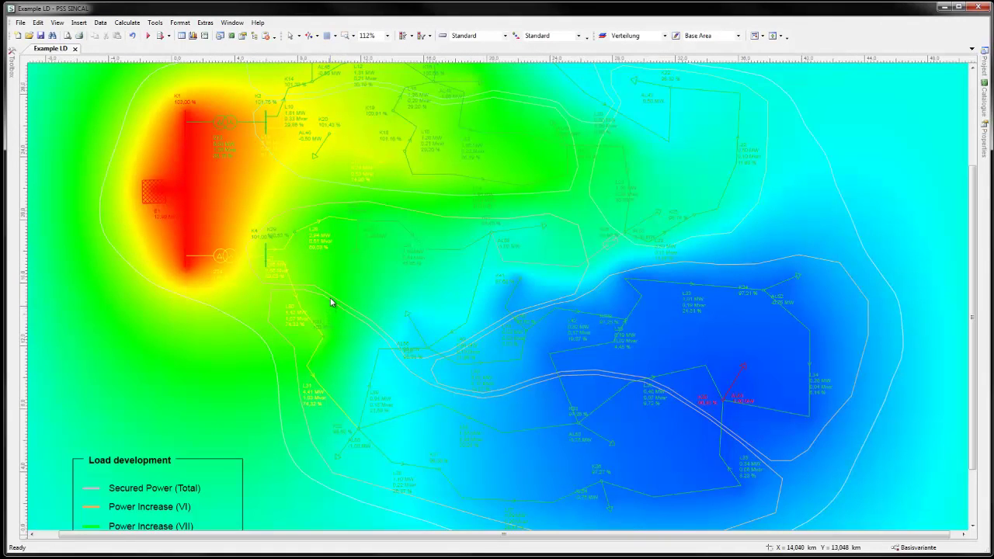
# - Zoom out to show the whole Load Development Network page
pyautogui.scroll(-1, 331, 304)
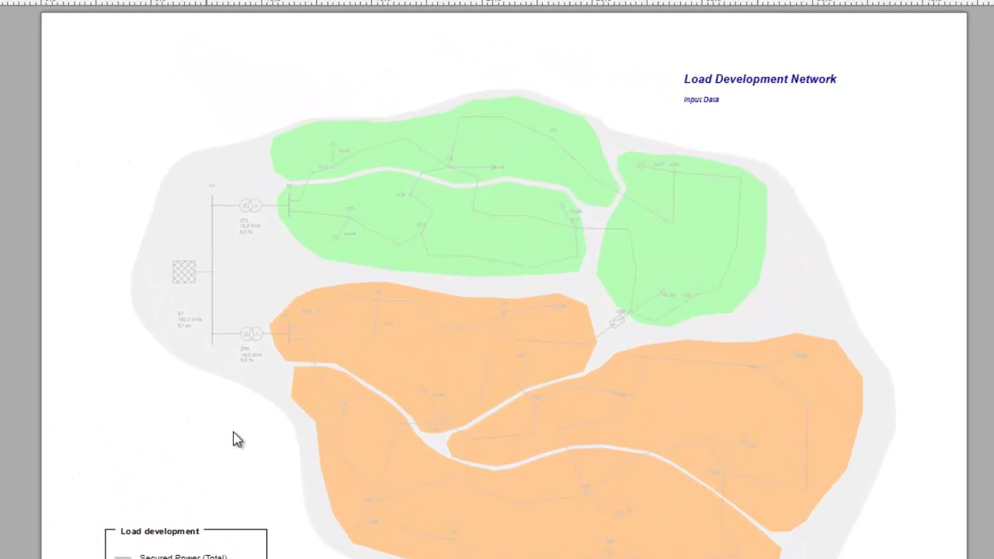
pyautogui.doubleClick(259, 336)
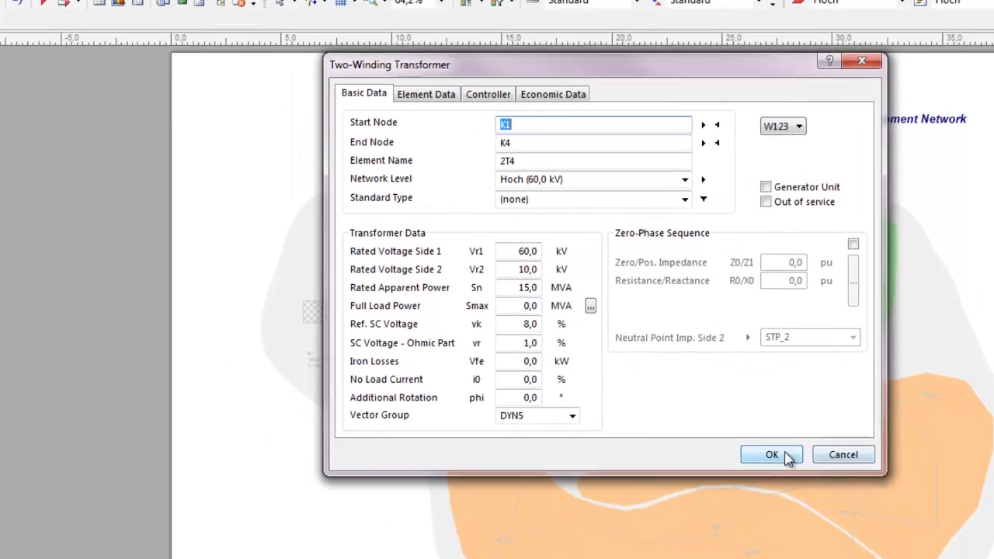
pyautogui.click(643, 415)
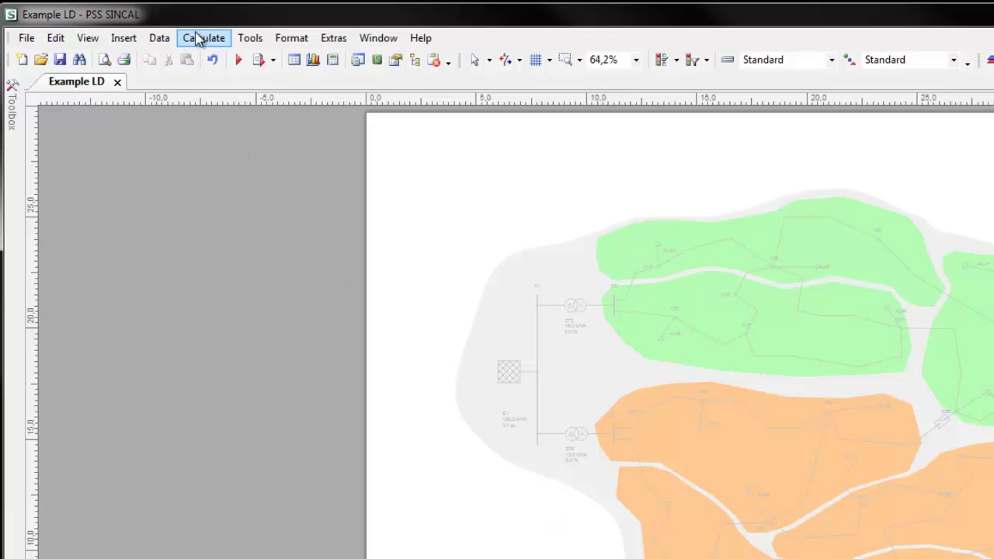
pyautogui.click(197, 38)
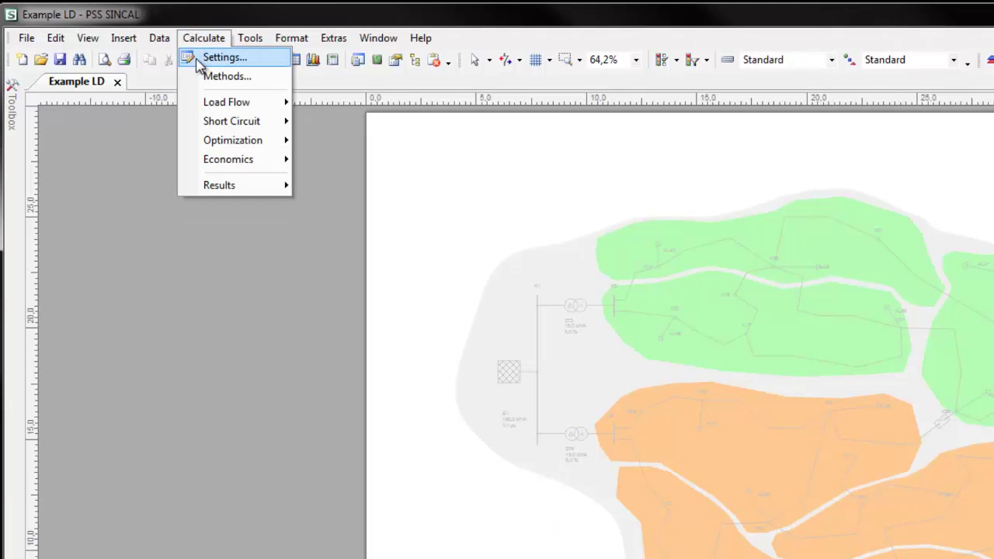
pyautogui.click(197, 60)
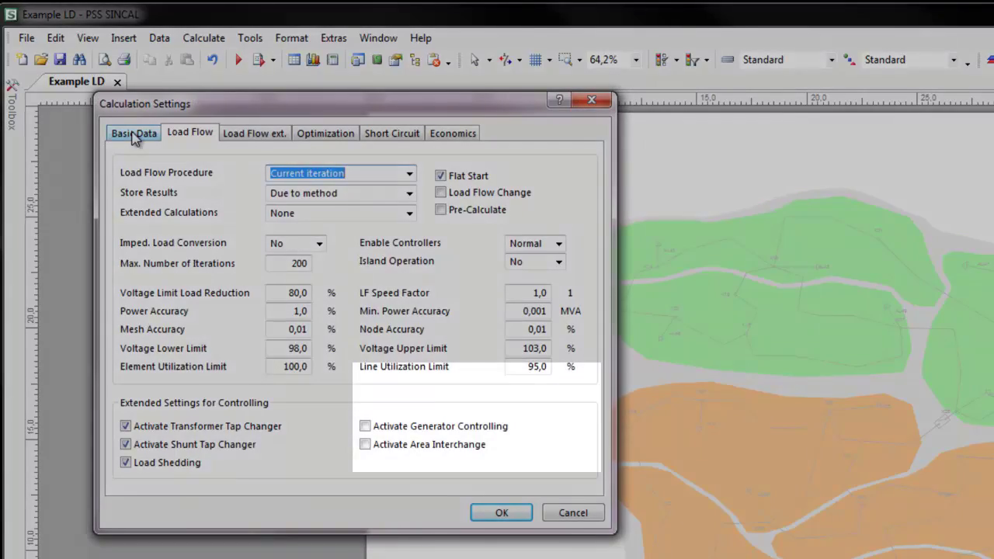
pyautogui.click(134, 133)
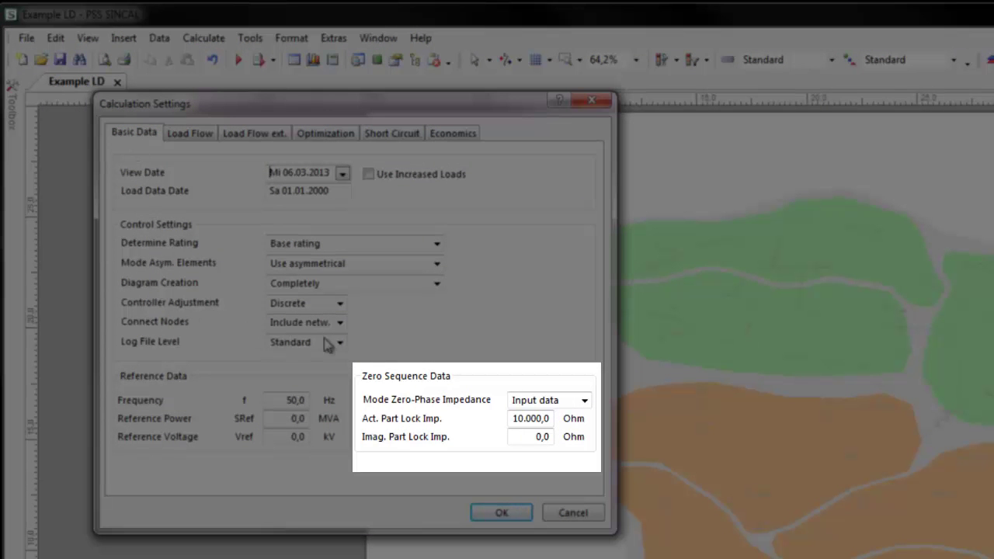
pyautogui.click(586, 401)
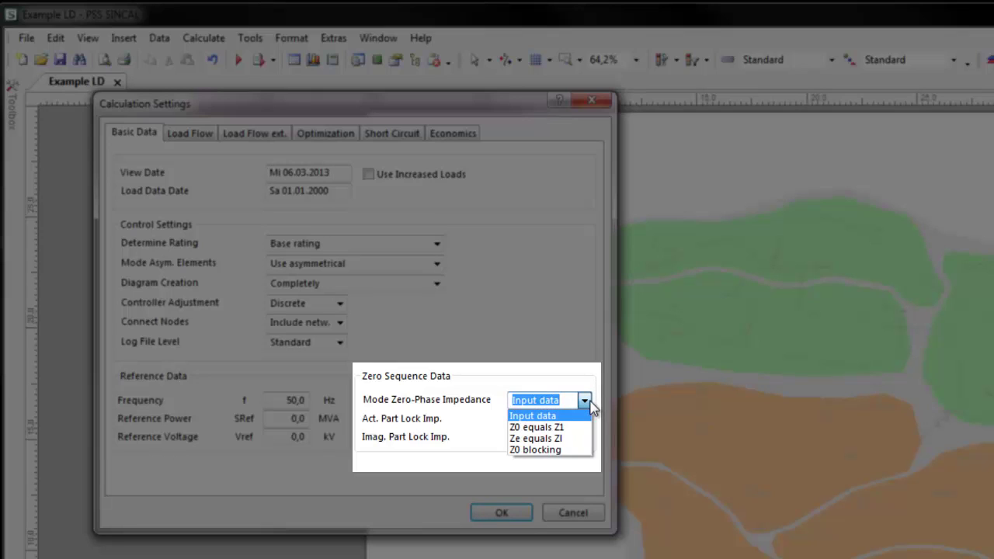
pyautogui.click(533, 415)
pyautogui.click(502, 513)
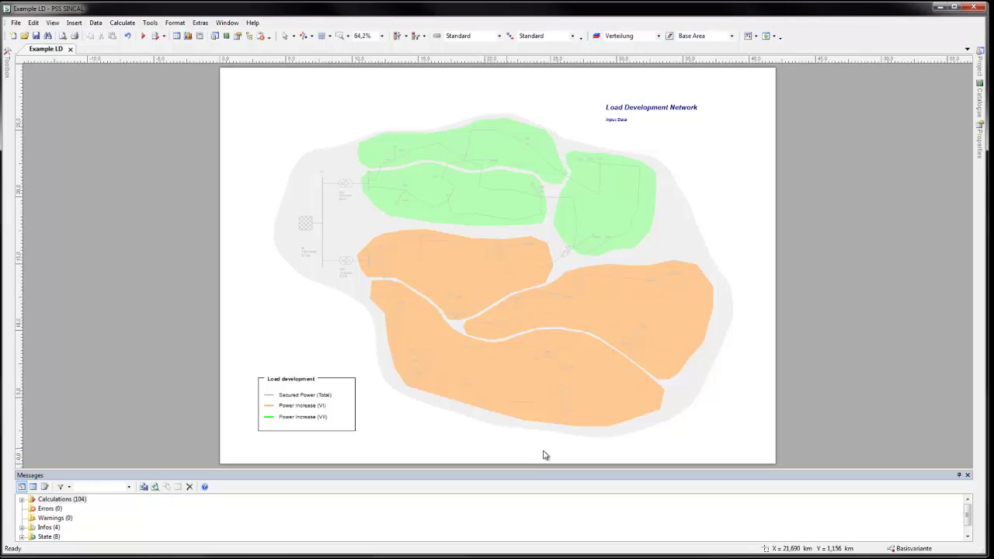
# - Keep load AL54 at node K36 on phase L3 and clear its Out of service flag
pyautogui.click(565, 415)
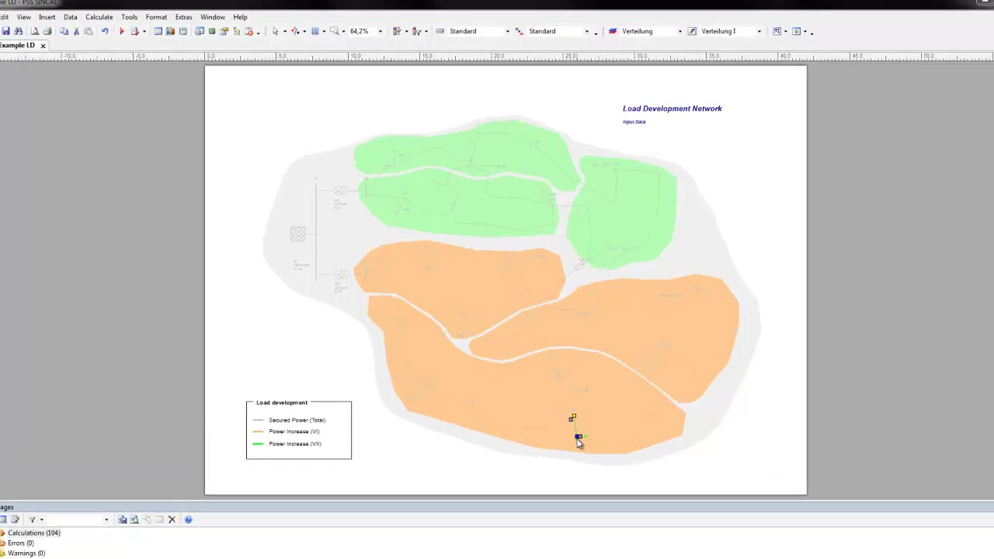
pyautogui.doubleClick(577, 440)
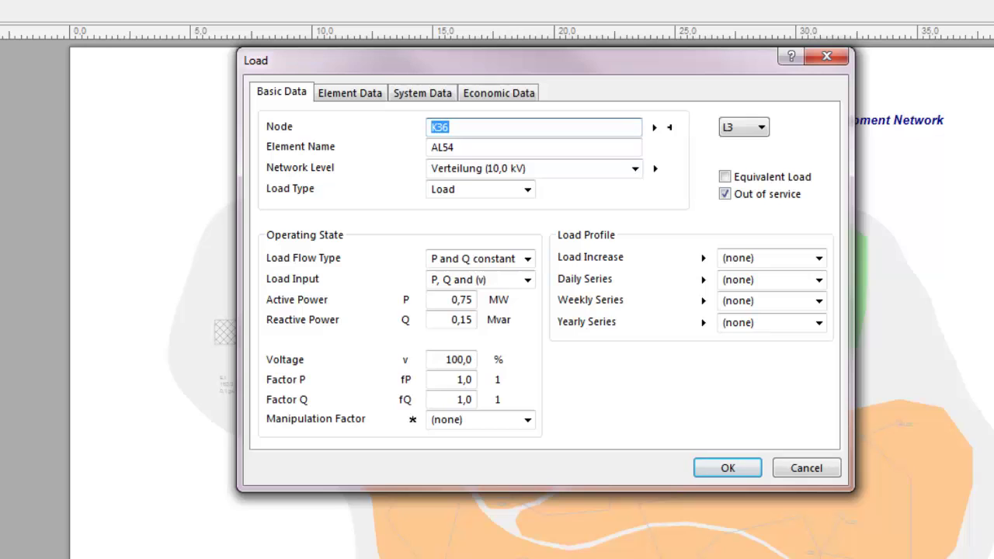
pyautogui.click(764, 128)
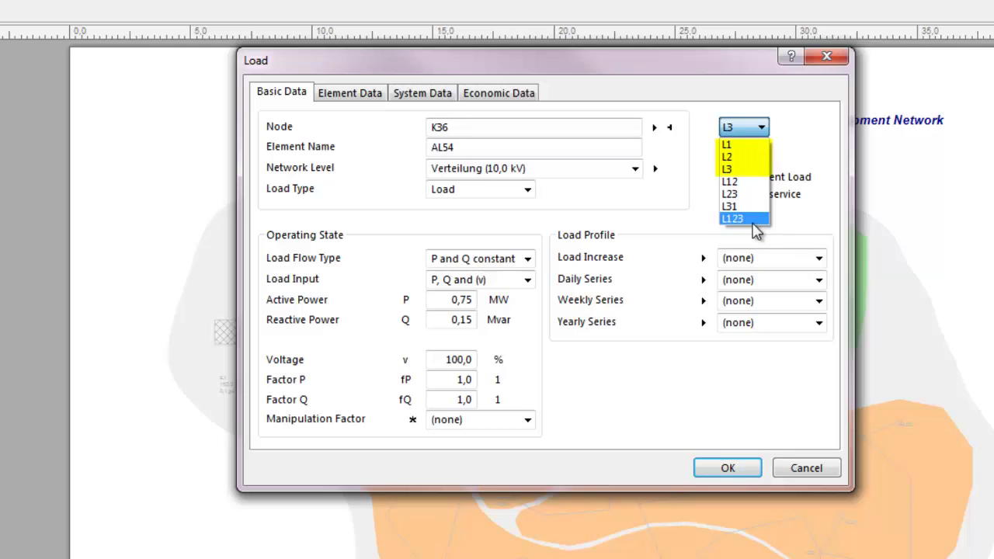
pyautogui.click(797, 225)
pyautogui.click(740, 194)
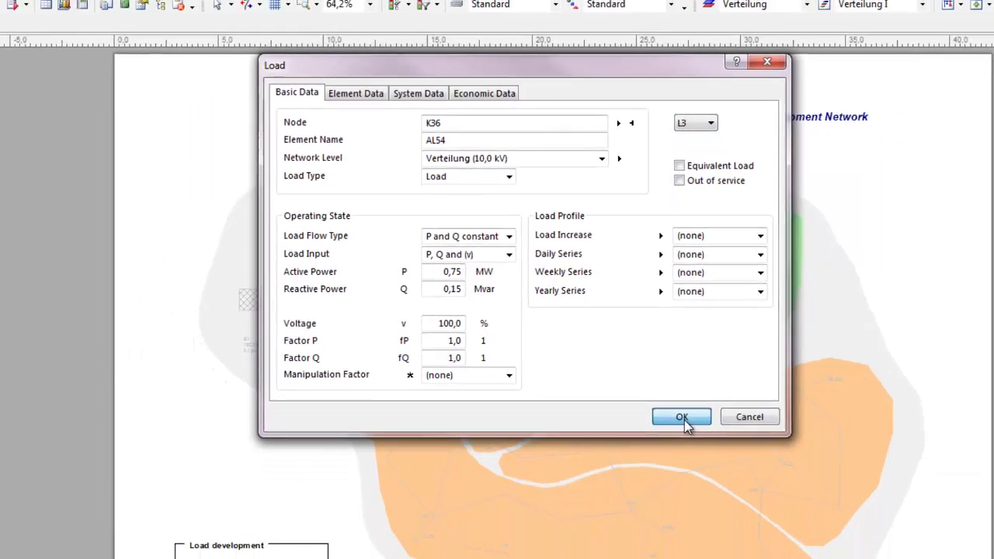
# - Apply the AL54 edits, calculate the unbalanced load flow, and zoom into the orange area's per-phase results
pyautogui.click(728, 467)
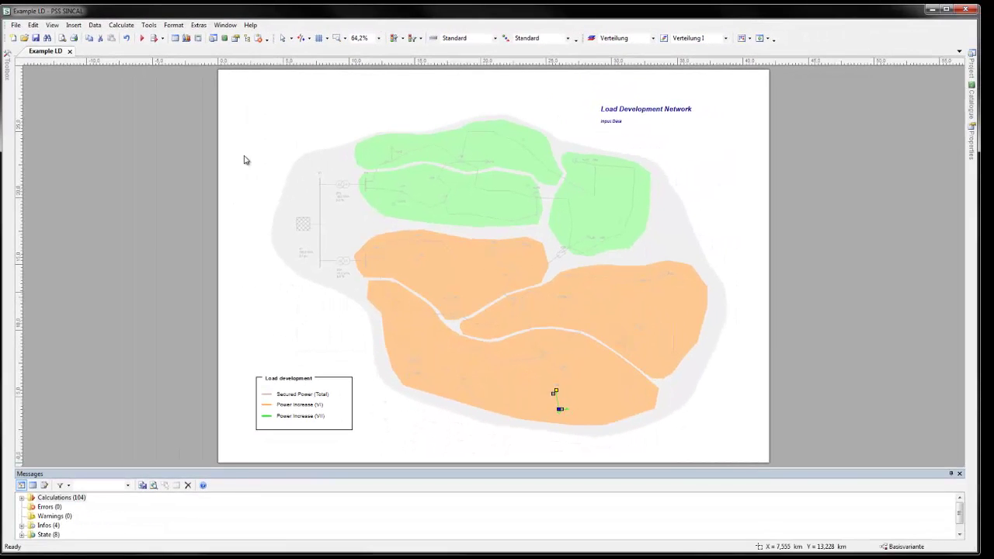
pyautogui.click(142, 37)
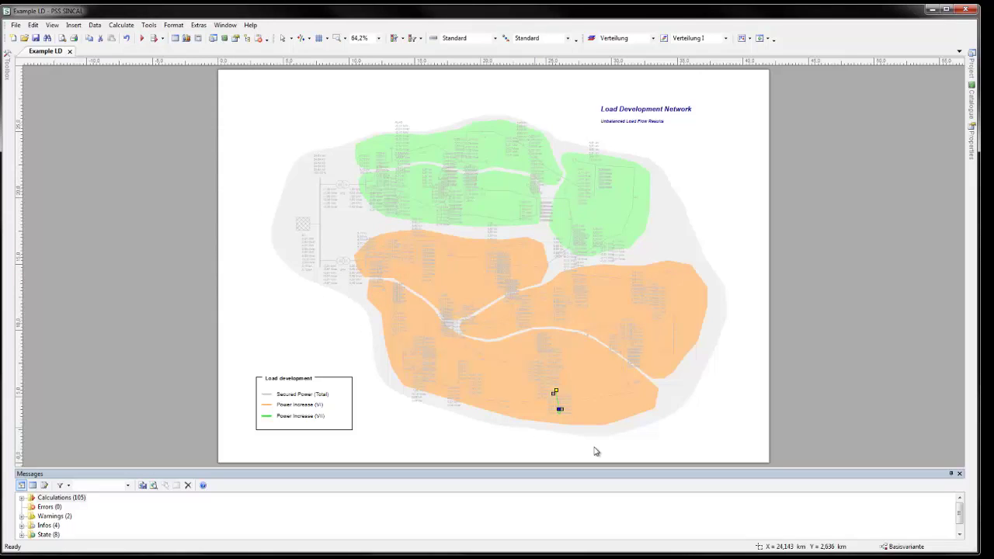
pyautogui.scroll(5, 615, 444)
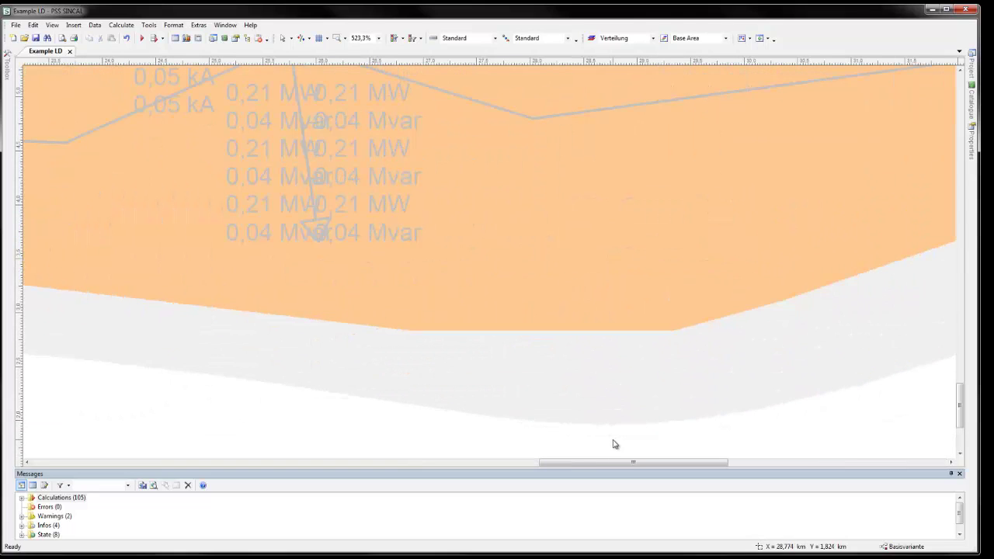
pyautogui.scroll(3, 501, 381)
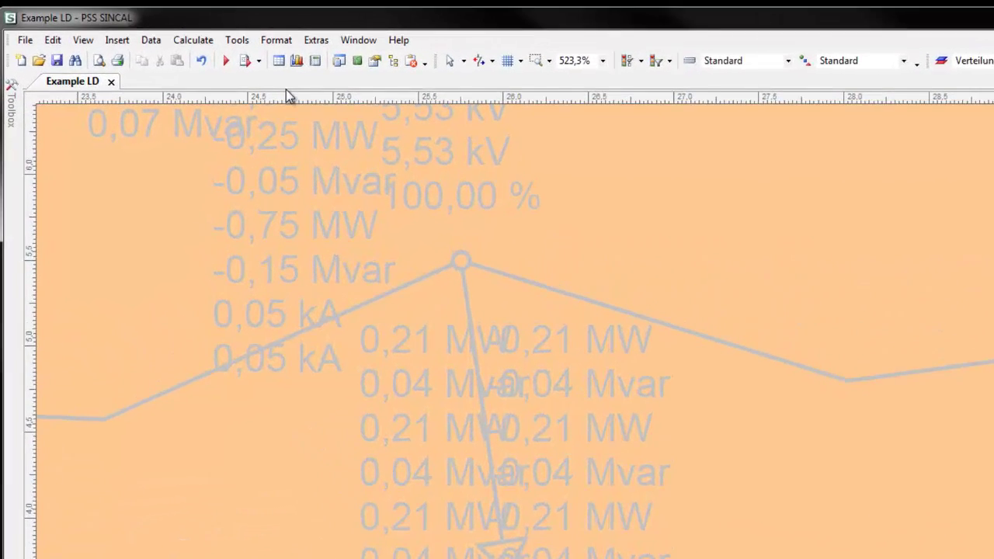
# - Enable Show Connection Type in the Format View options so lines show phase tick marks
pyautogui.click(172, 26)
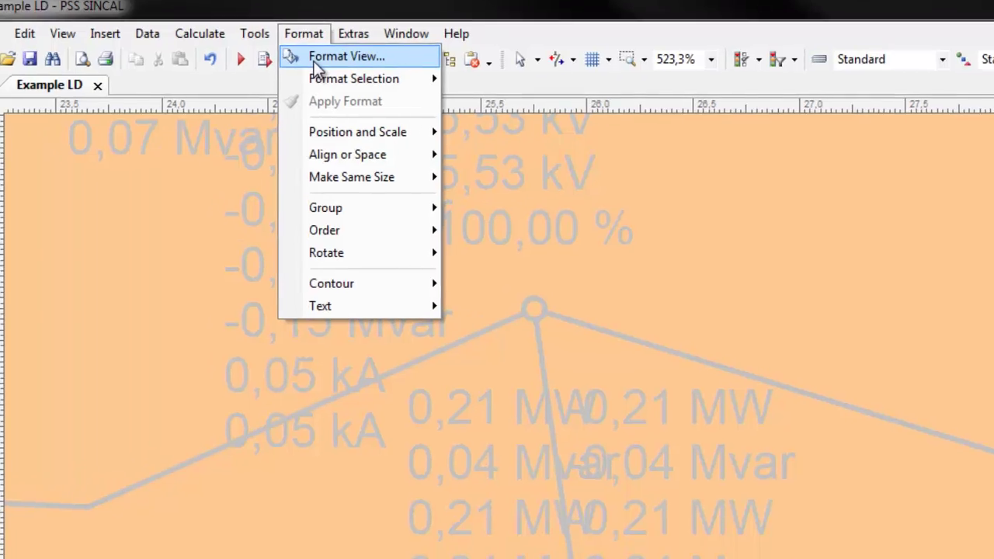
pyautogui.click(314, 62)
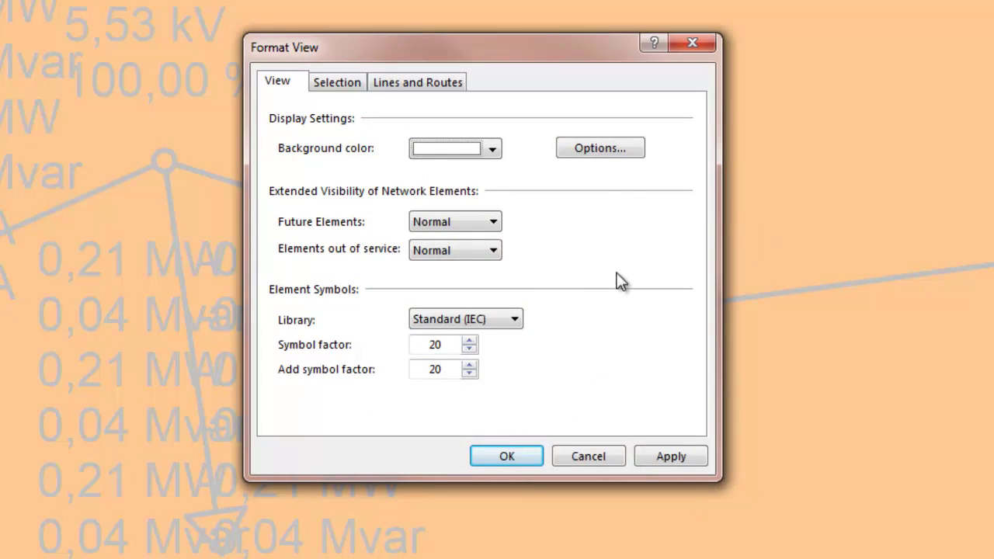
pyautogui.click(599, 147)
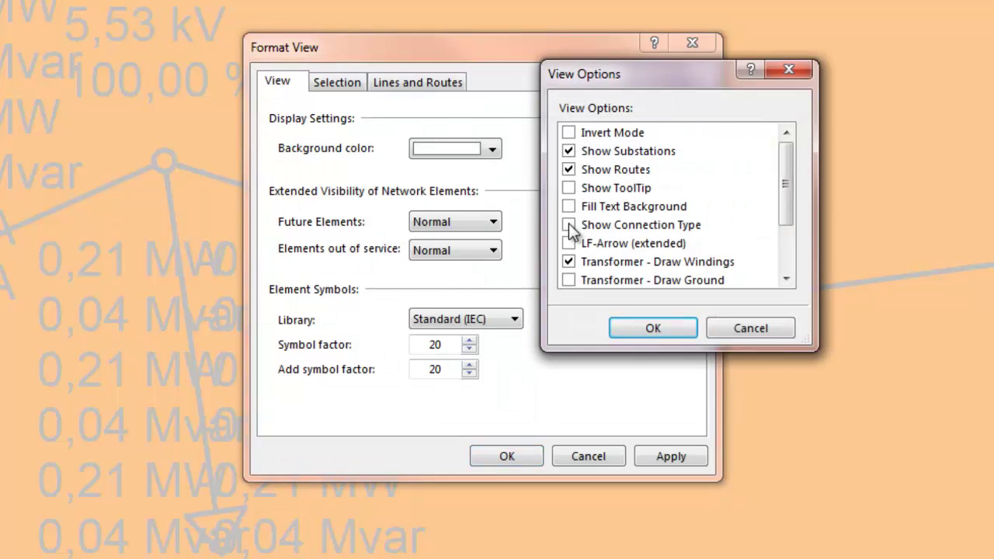
pyautogui.click(570, 225)
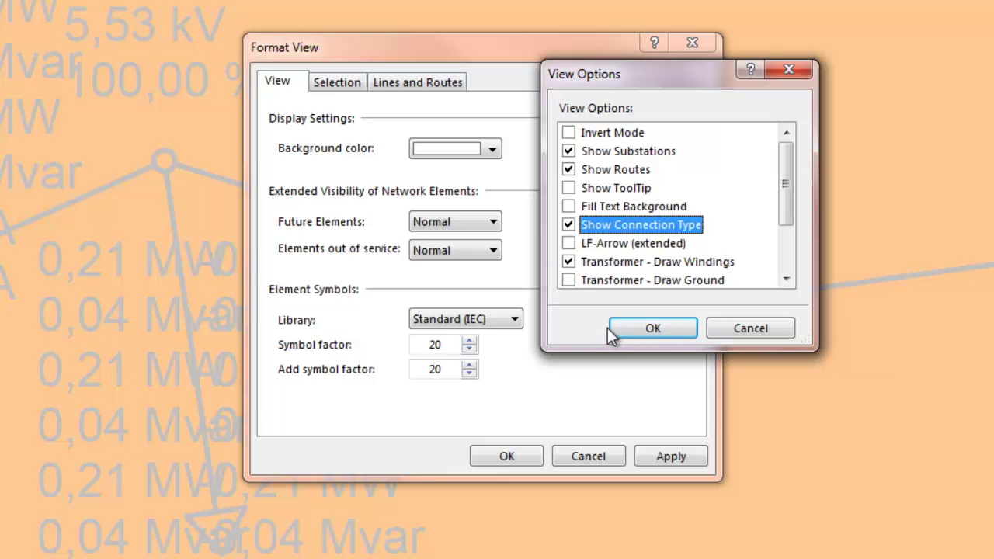
pyautogui.click(638, 326)
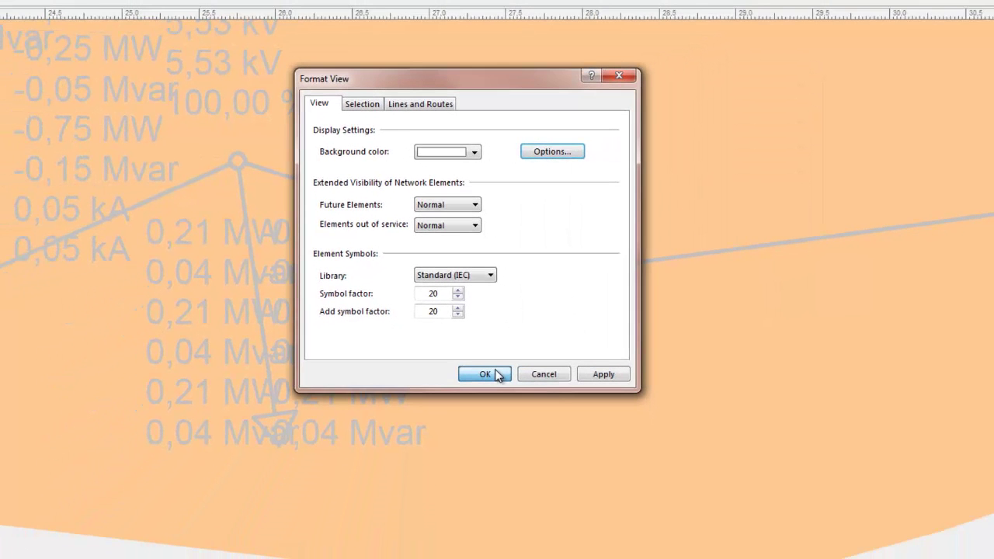
pyautogui.click(509, 455)
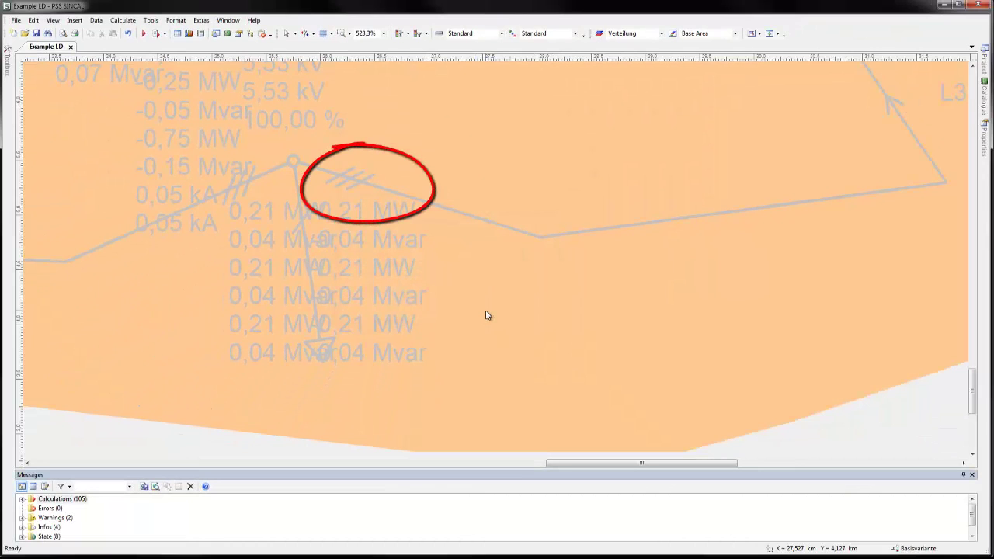
pyautogui.scroll(-5, 487, 317)
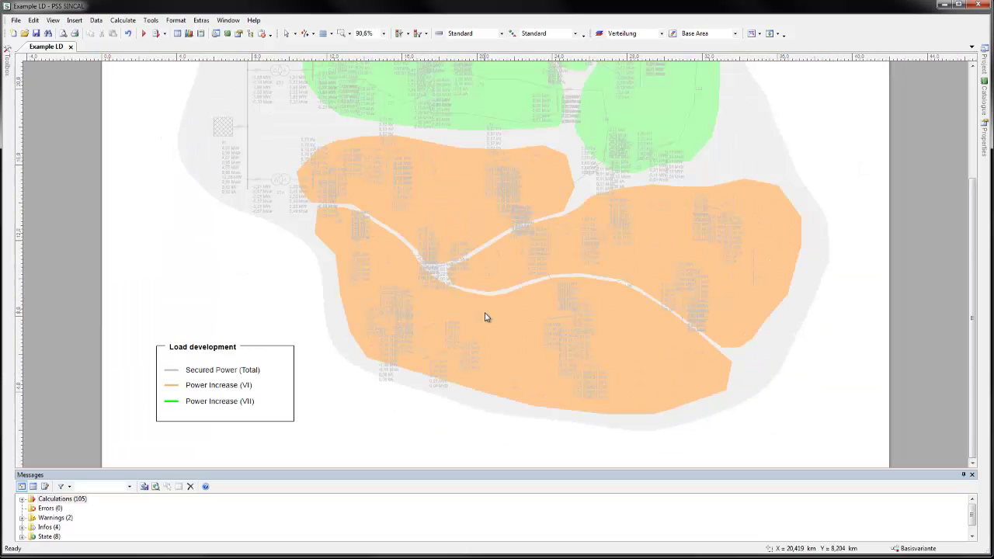
pyautogui.scroll(-2, 487, 317)
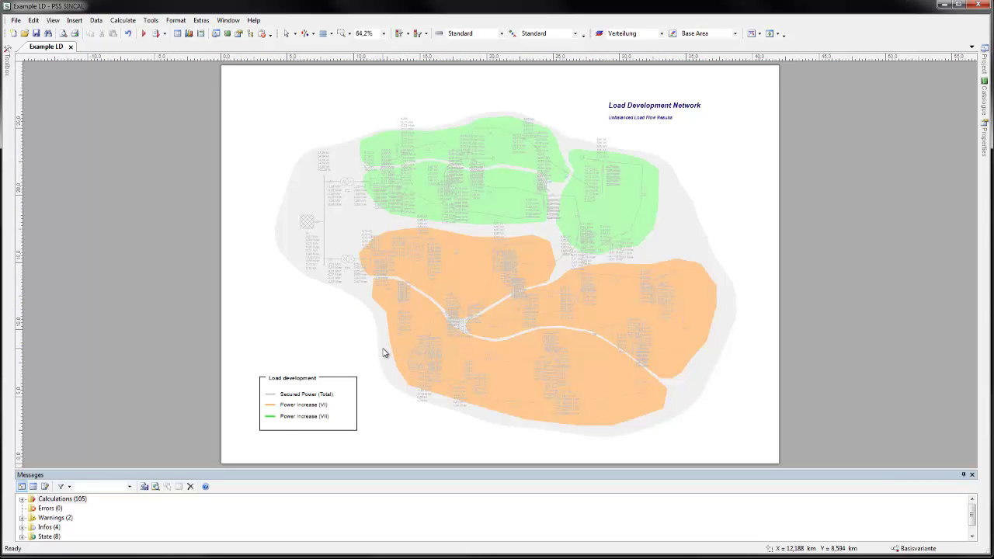
pyautogui.scroll(1, 383, 353)
pyautogui.scroll(1, 351, 386)
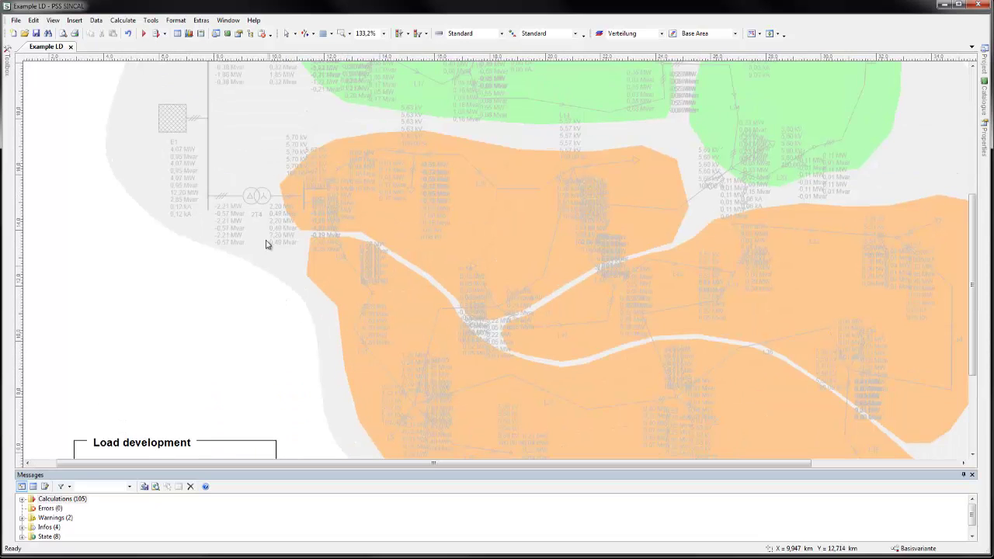
# - Tick Zero-Phase Sequence for transformer 2T4 and bring up its side-2 neutral point STP_2 impedance
pyautogui.doubleClick(264, 201)
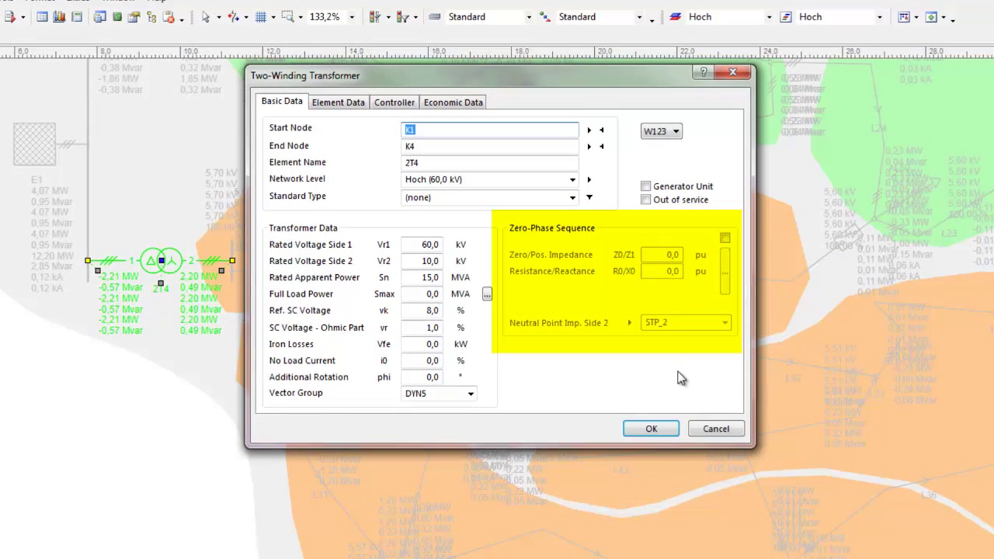
pyautogui.click(726, 238)
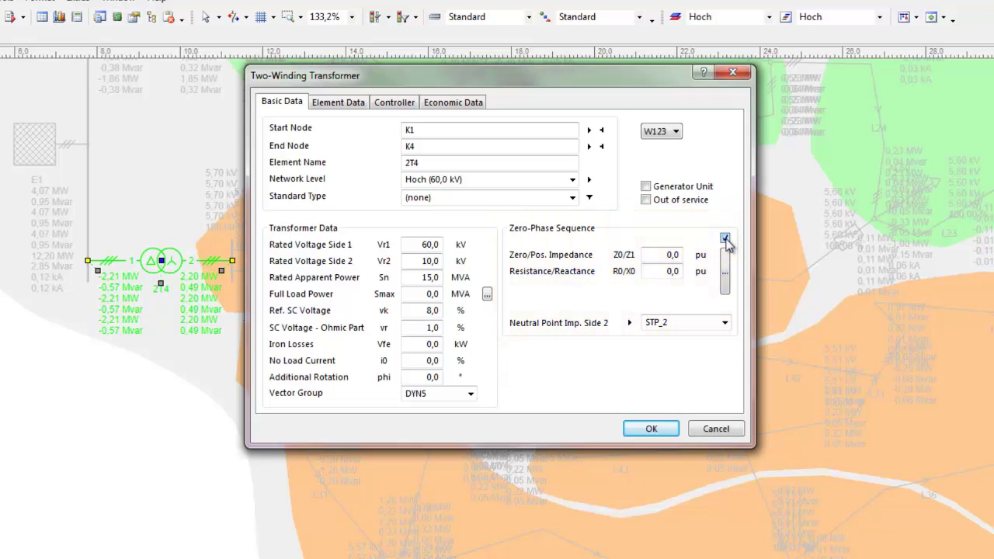
pyautogui.click(630, 324)
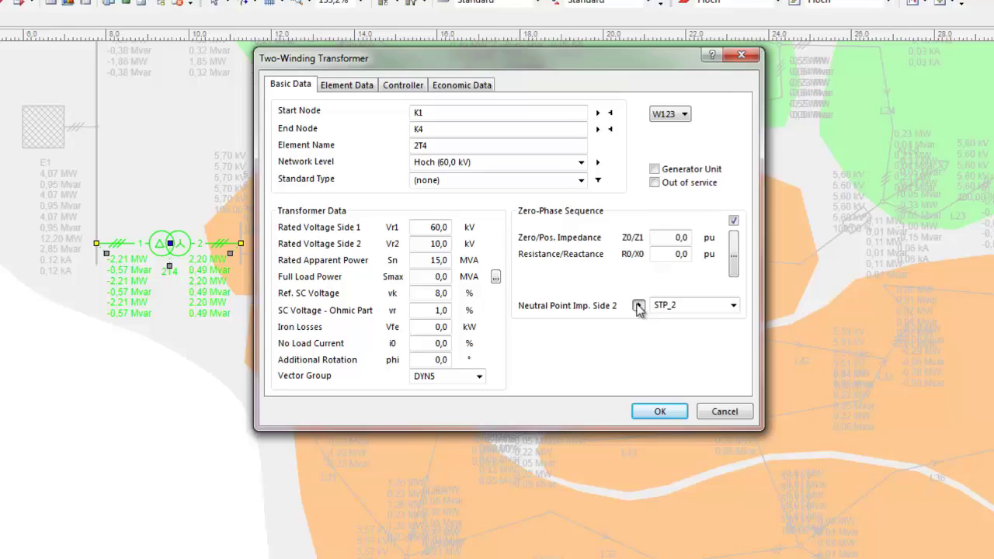
pyautogui.click(638, 305)
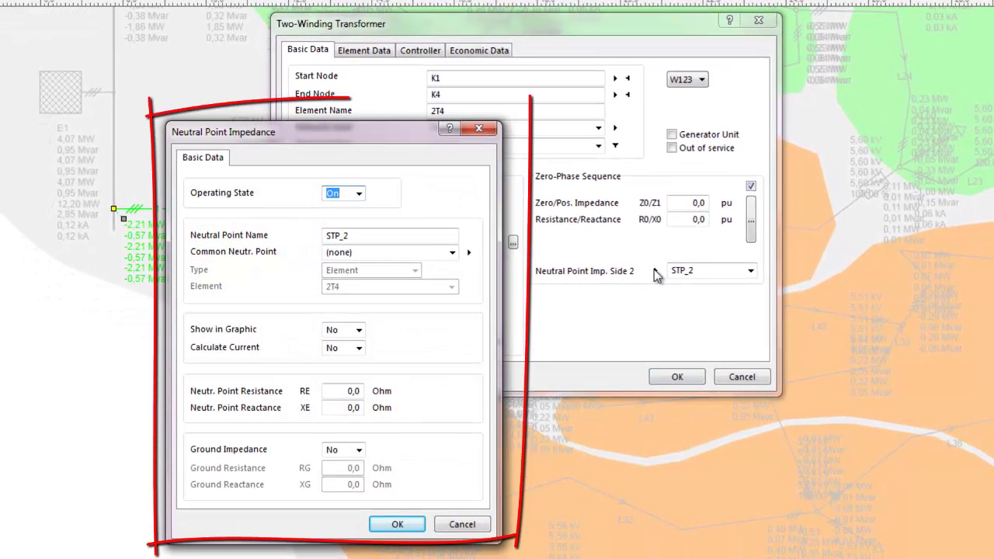